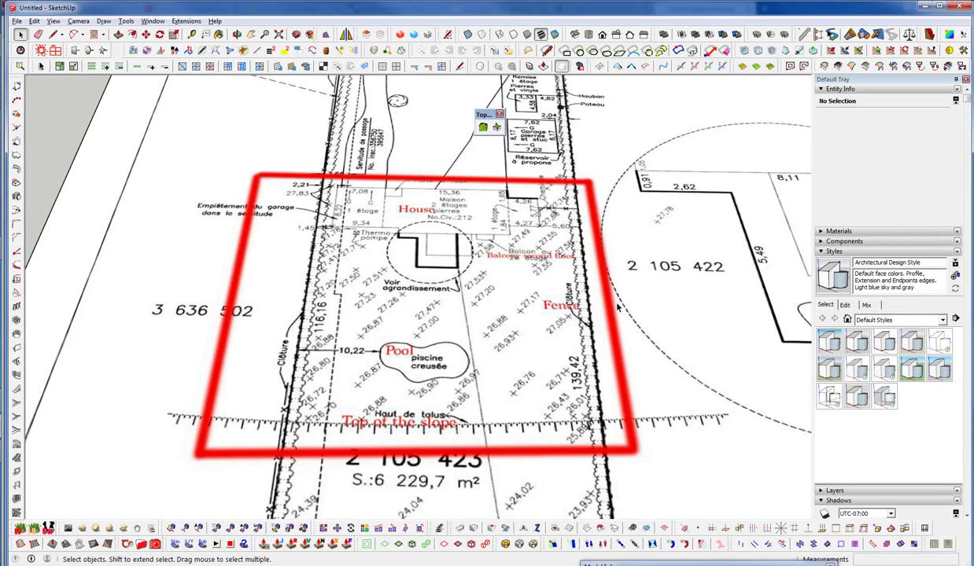
# Step: Undock the Fredo6 Tools toolbar and look at the Draw Along entry in the Fredo Tools launcher
pyautogui.keyDown('shift'); pyautogui.moveTo(470, 355); pyautogui.dragTo(471, 401, button='middle'); pyautogui.keyUp('shift')
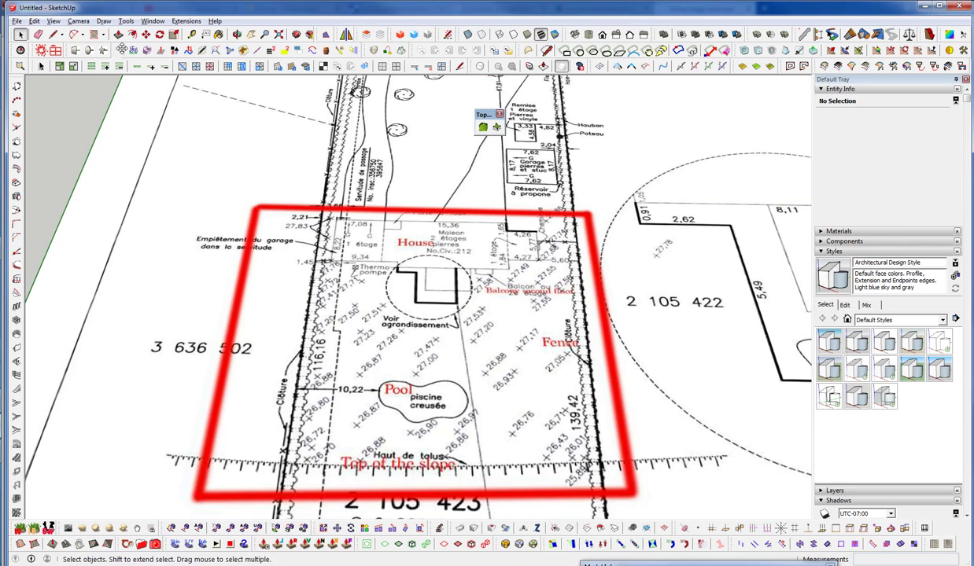
pyautogui.moveTo(113, 49); pyautogui.dragTo(329, 120)
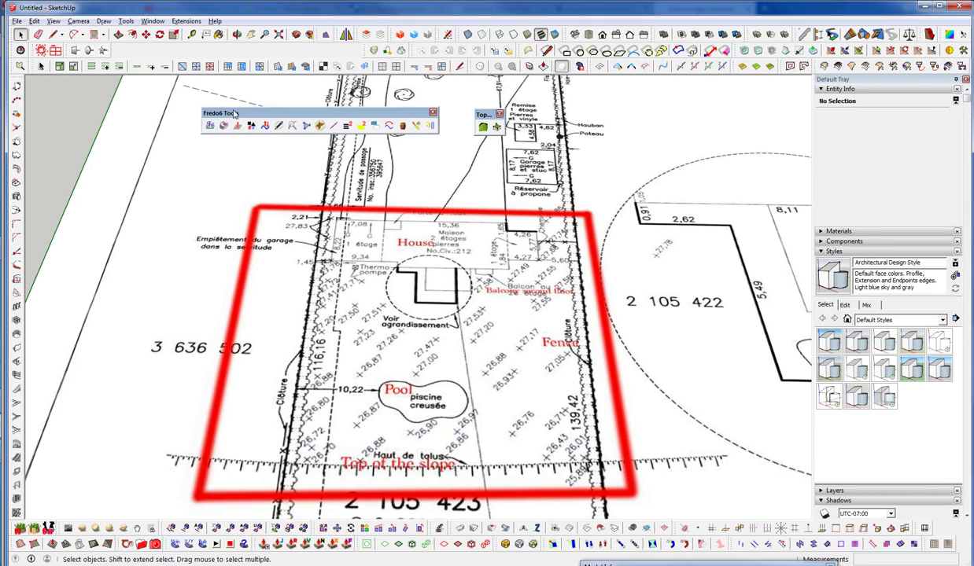
pyautogui.moveTo(241, 115); pyautogui.dragTo(241, 101)
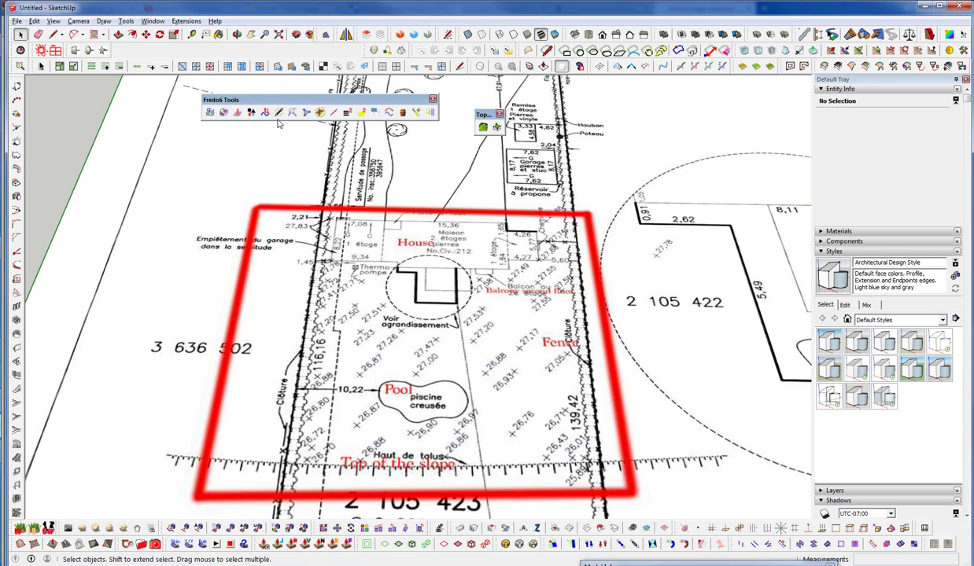
pyautogui.click(212, 116)
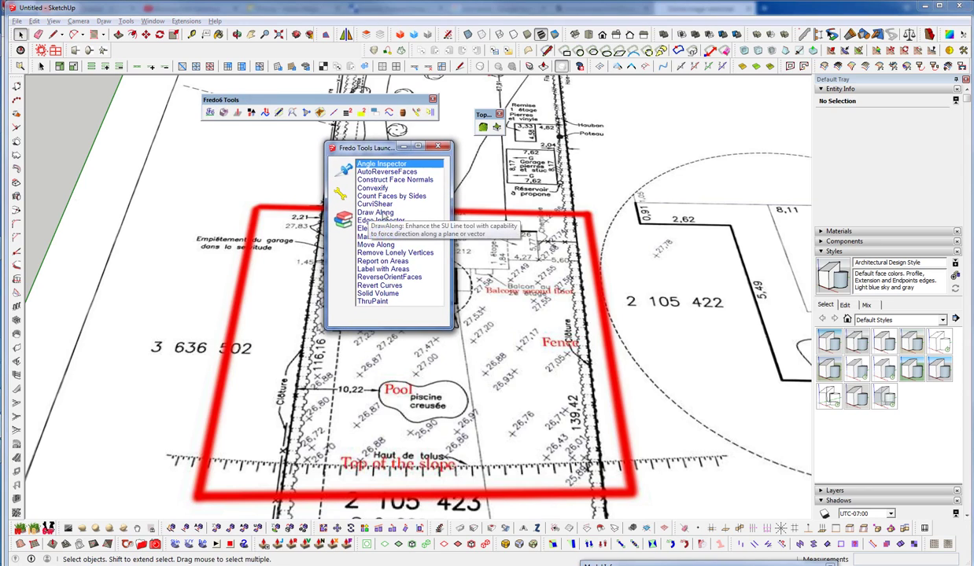
pyautogui.click(439, 146)
# Step: Start the Draw Along tool and lock its vector direction to the vertical blue axis
pyautogui.click(278, 111)
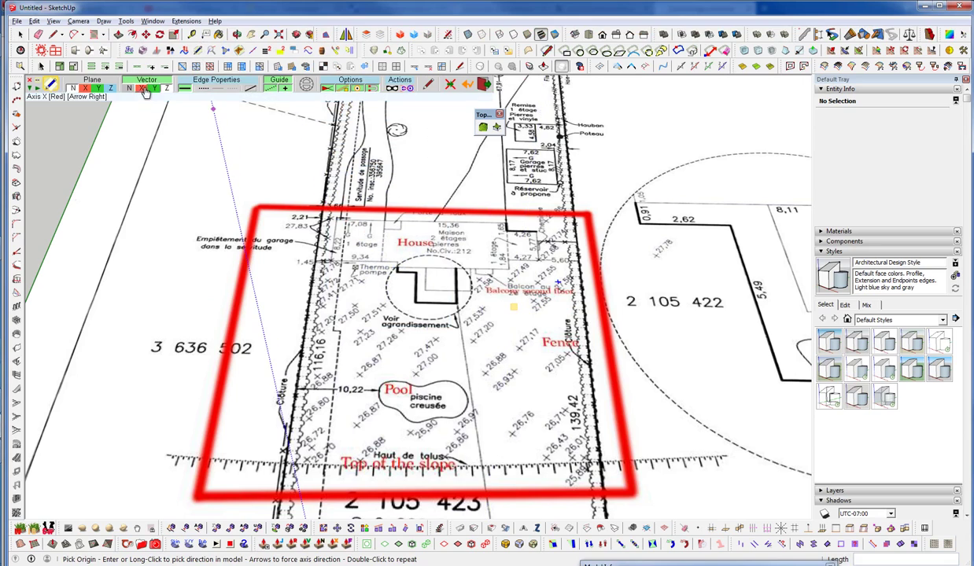
pyautogui.keyDown('shift'); pyautogui.moveTo(456, 273); pyautogui.dragTo(502, 280, button='middle'); pyautogui.keyUp('shift')
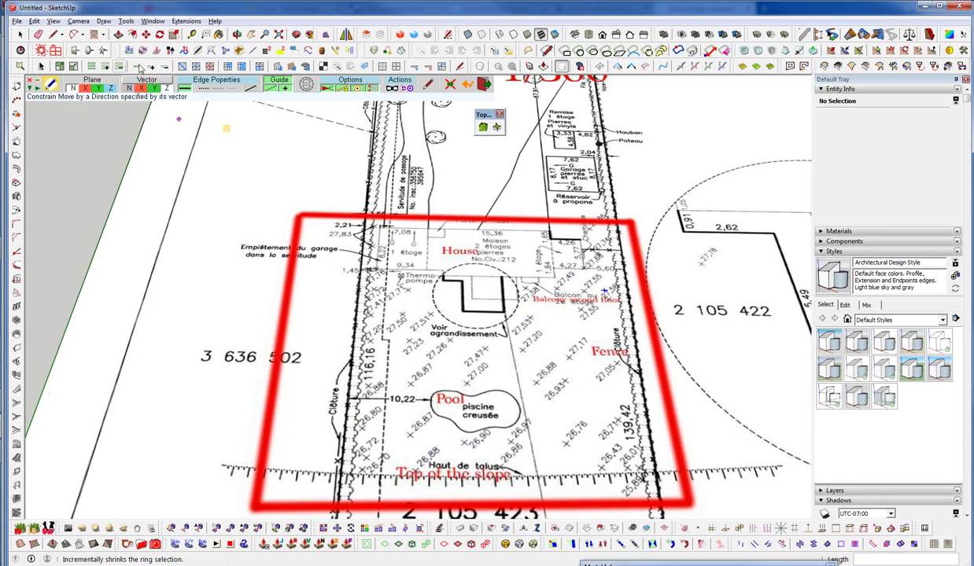
pyautogui.click(139, 87)
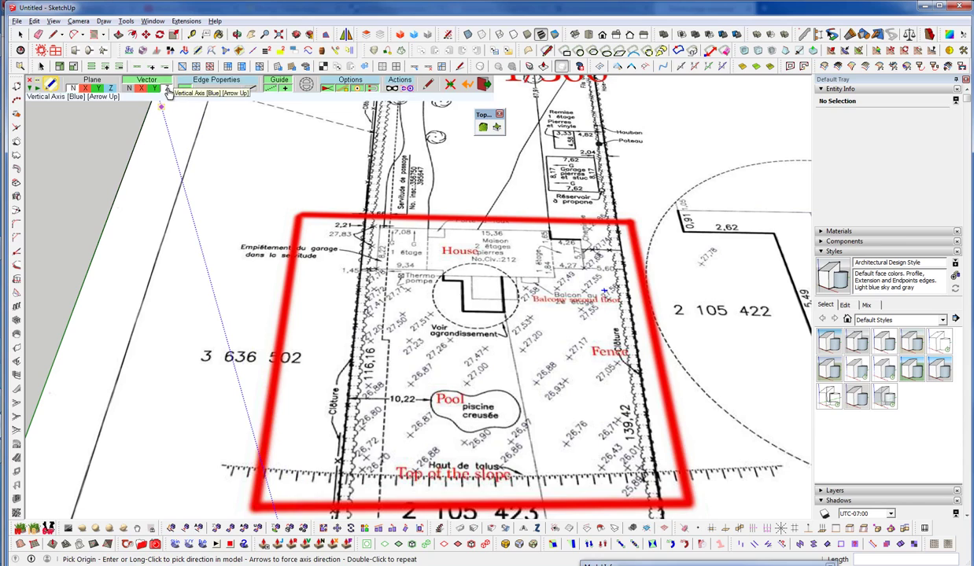
pyautogui.click(167, 93)
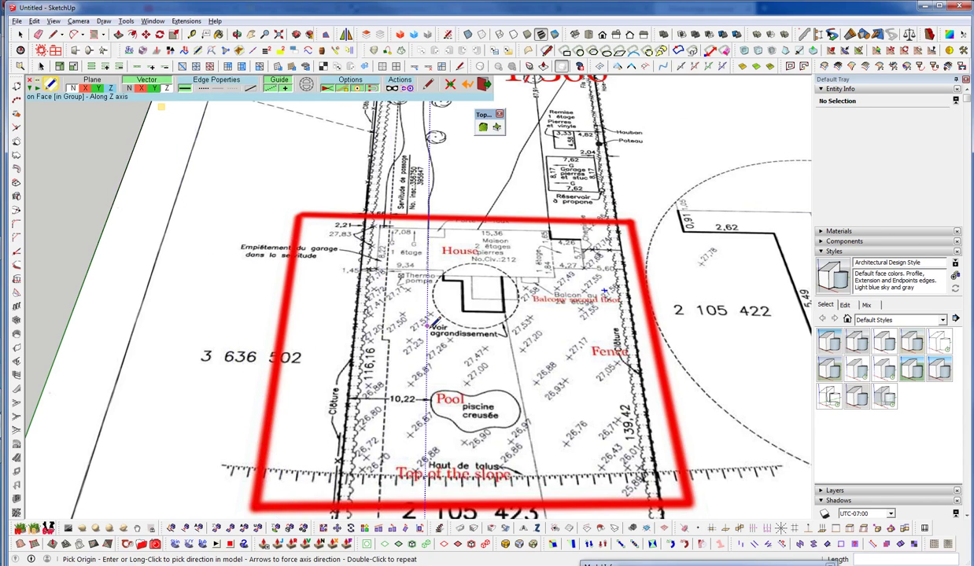
# Step: Draw a trial vertical edge about 15.56 m tall on the site plan with Draw Along
pyautogui.moveTo(482, 316); pyautogui.dragTo(479, 317, button='middle')
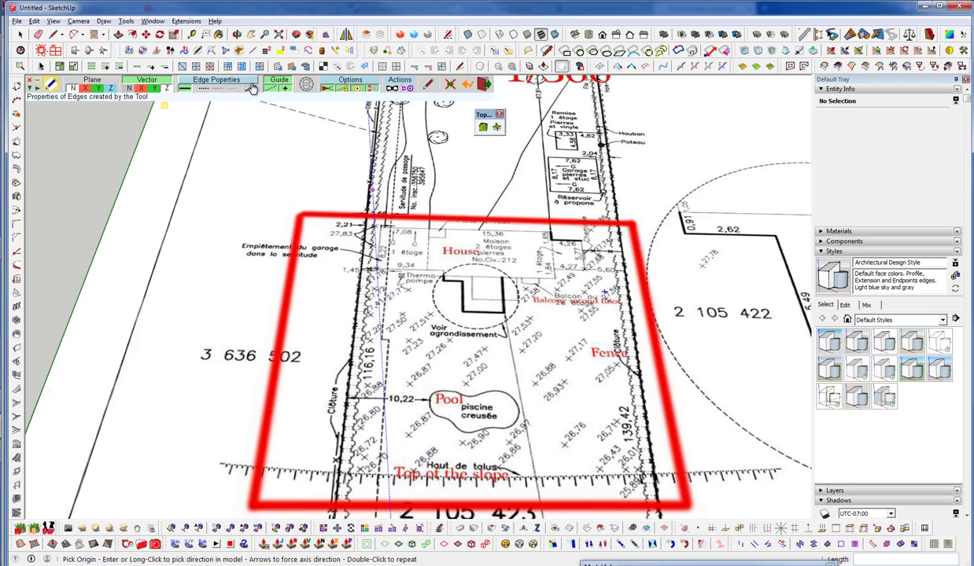
pyautogui.moveTo(445, 302)
pyautogui.mouseDown(button='middle')
pyautogui.moveTo(456, 308)
pyautogui.moveTo(389, 315)
pyautogui.mouseUp(button='middle')
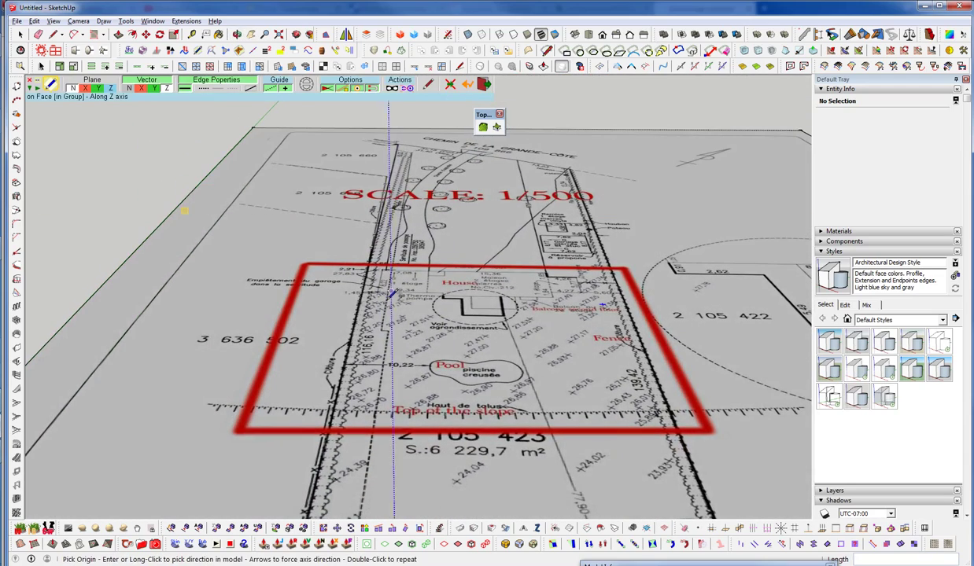
pyautogui.click(388, 311)
pyautogui.click(387, 203)
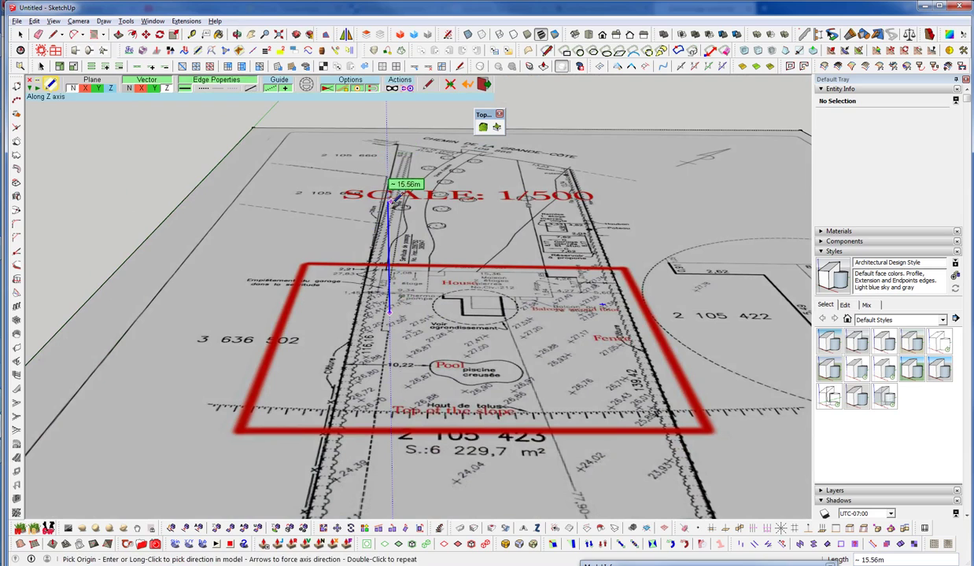
pyautogui.click(194, 331)
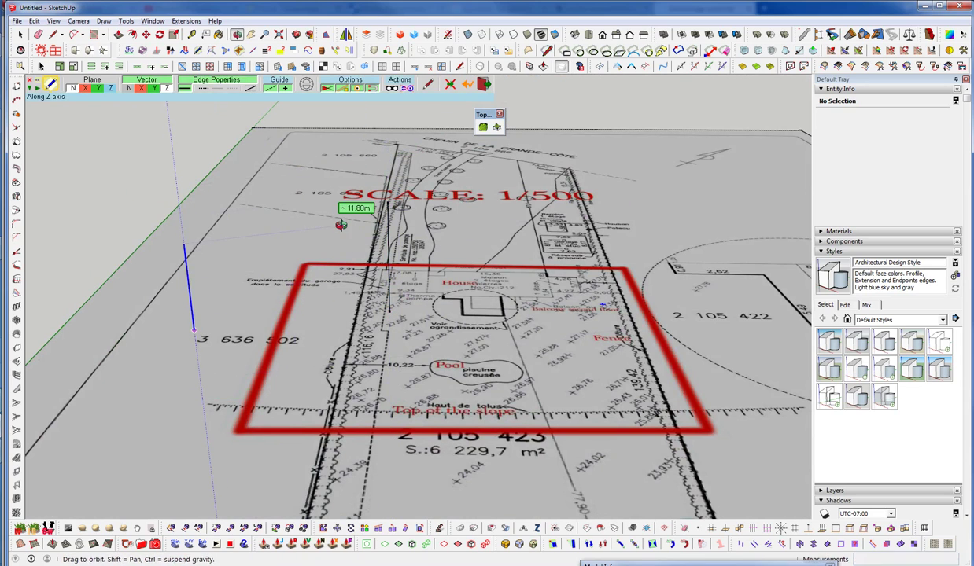
pyautogui.press('space')
# Step: Restart Draw Along along the blue axis, set to create guides instead of edges, with all inferences toggled off
pyautogui.moveTo(463, 279); pyautogui.dragTo(473, 330, button='middle')
pyautogui.click(198, 50)
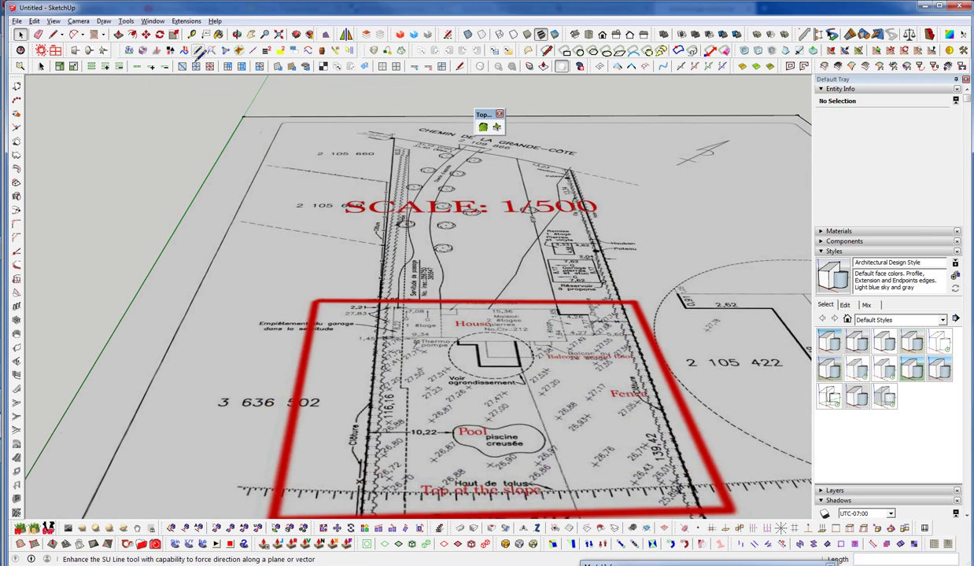
pyautogui.keyDown('shift'); pyautogui.moveTo(267, 82); pyautogui.dragTo(267, 126, button='middle'); pyautogui.keyUp('shift')
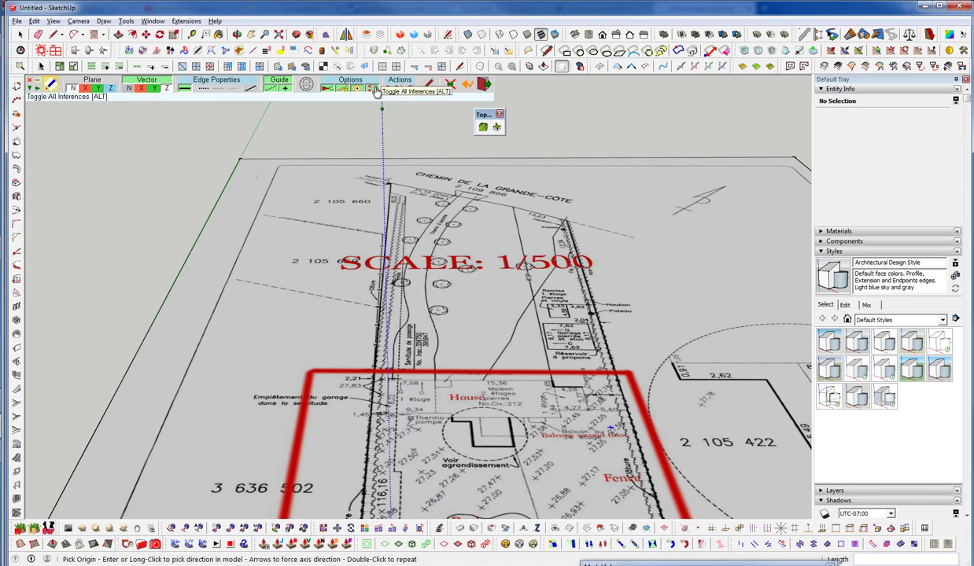
pyautogui.keyDown('shift'); pyautogui.moveTo(467, 330); pyautogui.dragTo(445, 235, button='middle'); pyautogui.keyUp('shift')
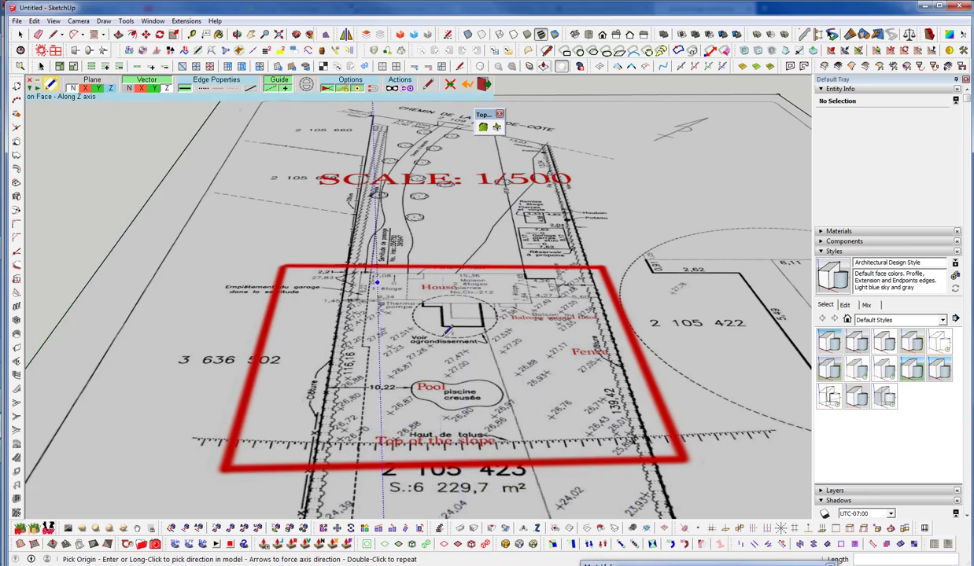
# Step: Place a vertical guide 27.50 m high on the cross of the 27.50 spot elevation near the heat pump
pyautogui.moveTo(484, 322); pyautogui.dragTo(445, 222, button='middle')
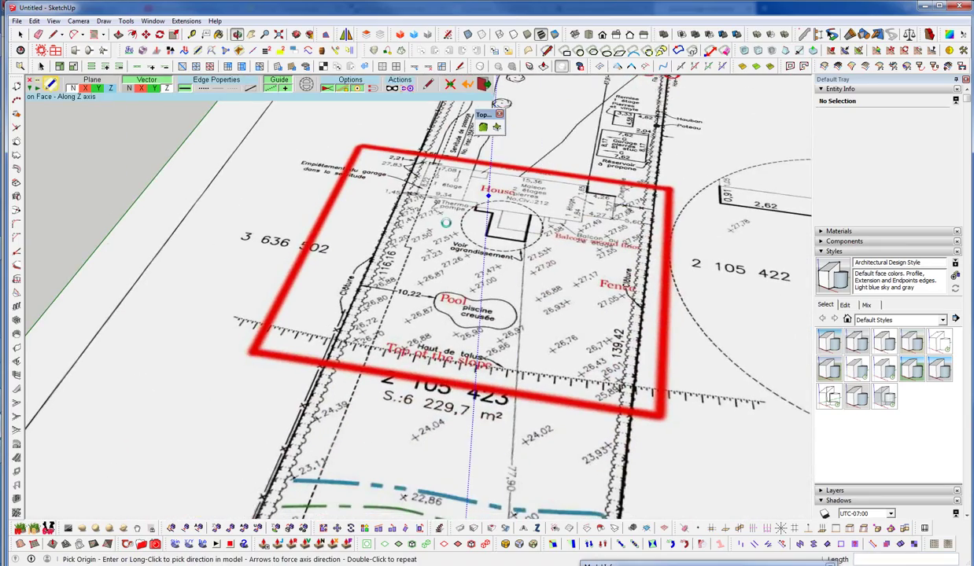
pyautogui.scroll(8, 449, 217)
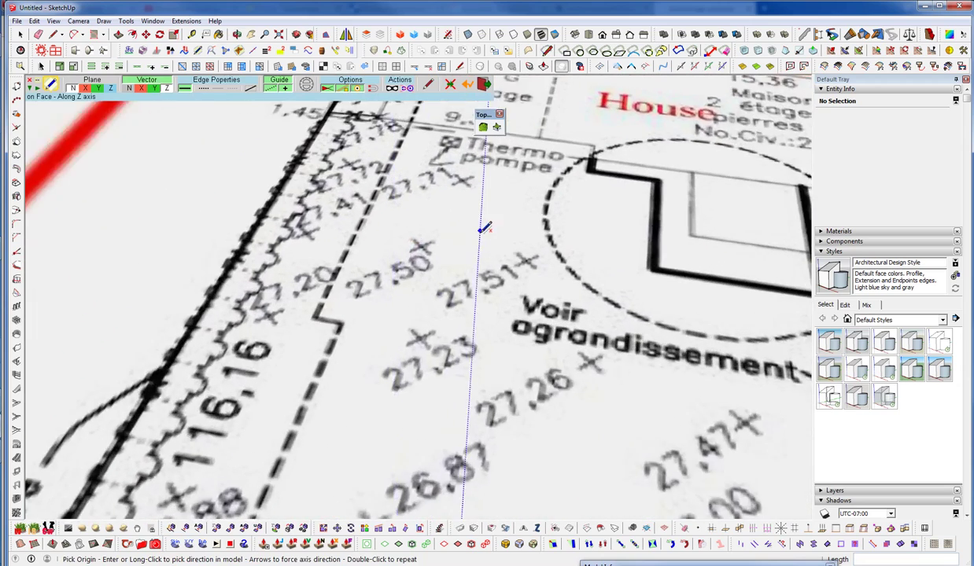
pyautogui.moveTo(482, 225); pyautogui.dragTo(450, 309, button='middle')
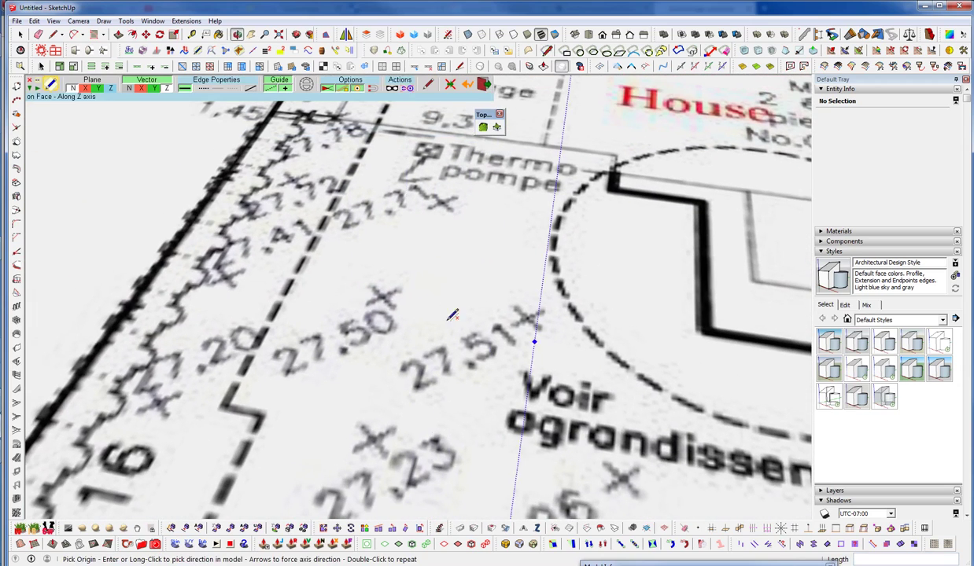
pyautogui.click(384, 295)
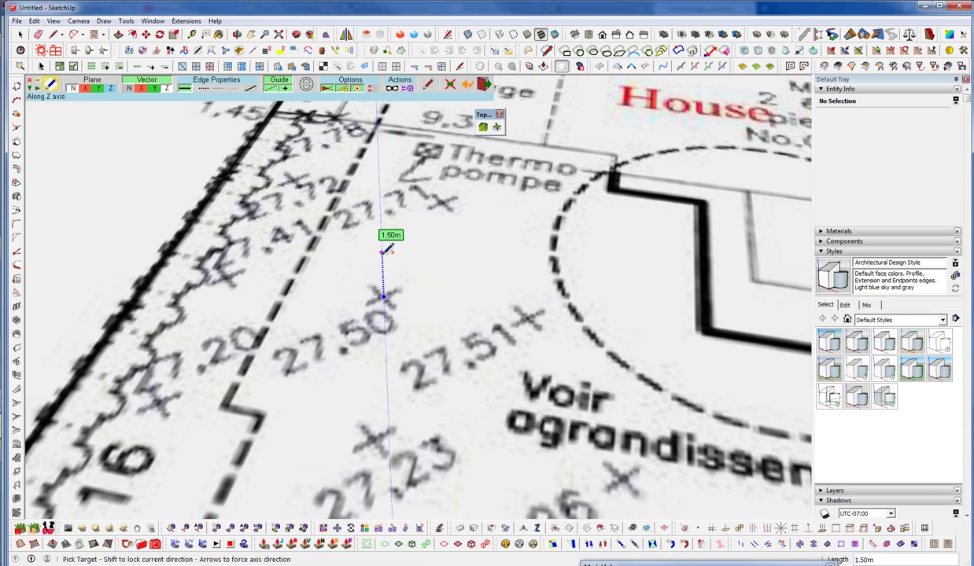
pyautogui.write('27')
pyautogui.click(383, 252)
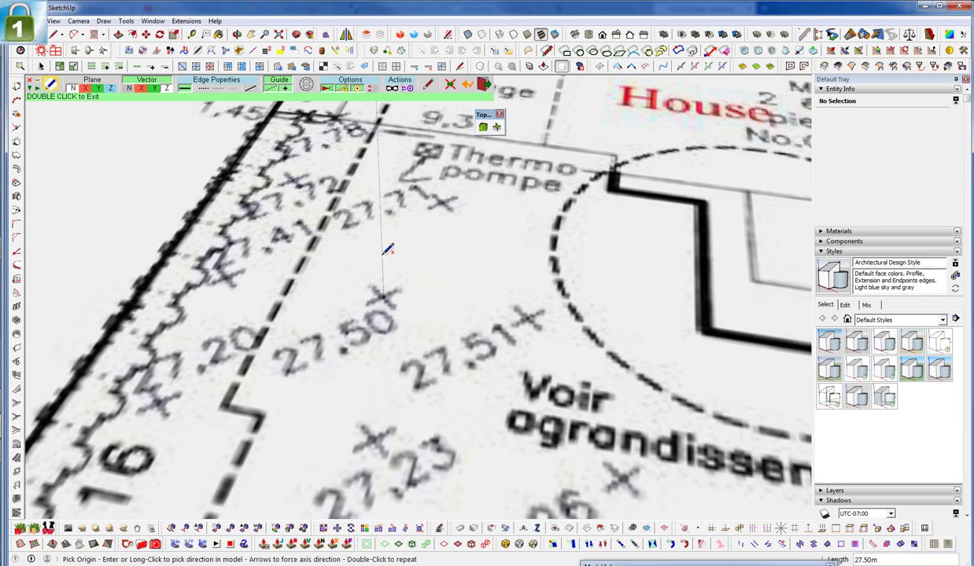
# Step: Place a vertical guide 27.51 m high on the cross of the 27.51 spot elevation
pyautogui.scroll(-2, 386, 250)
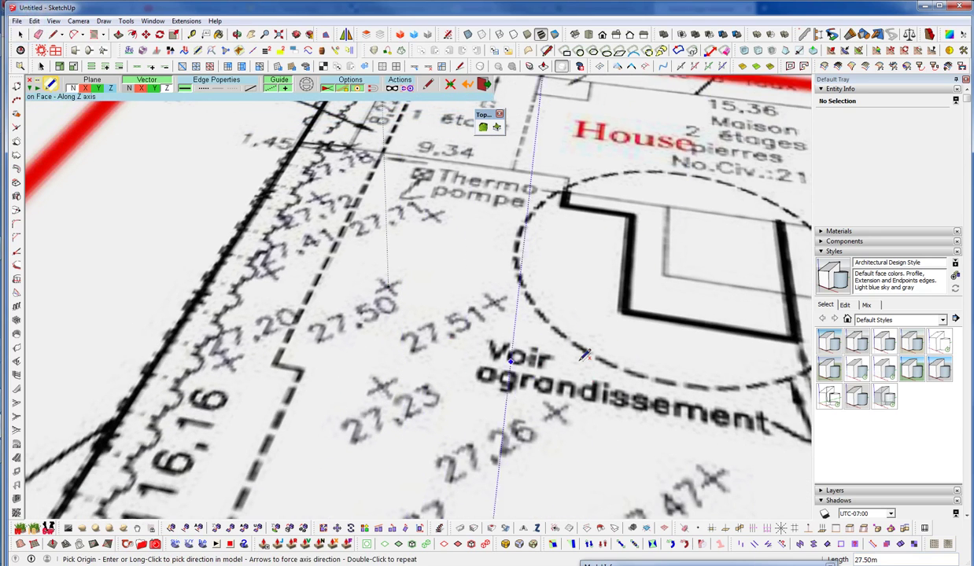
pyautogui.moveTo(519, 360); pyautogui.dragTo(503, 324, button='middle')
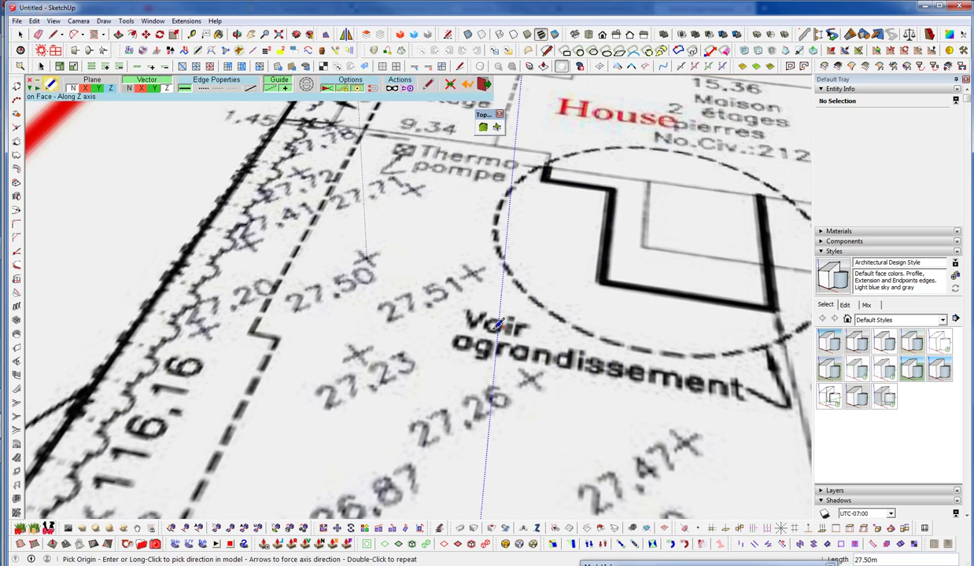
pyautogui.scroll(3, 472, 285)
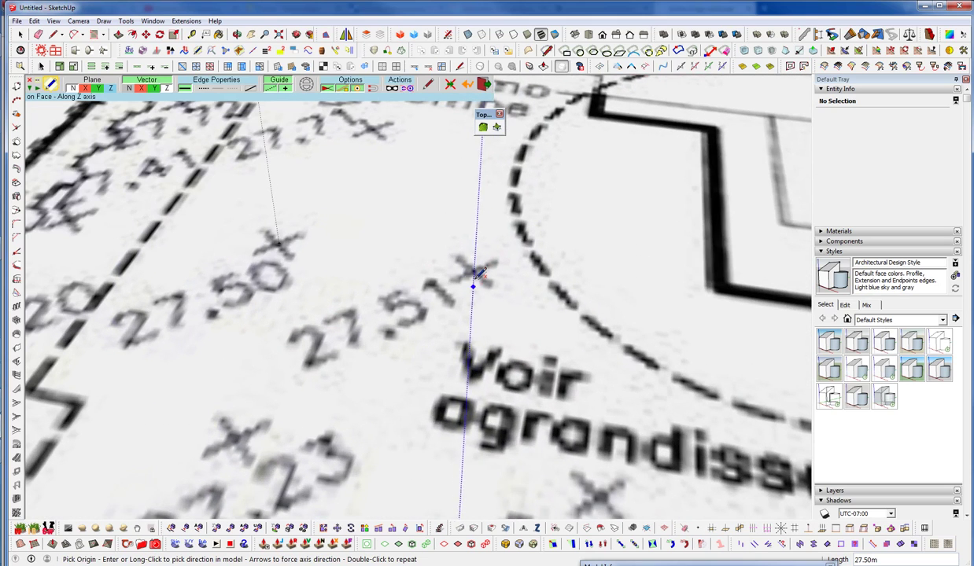
pyautogui.click(474, 270)
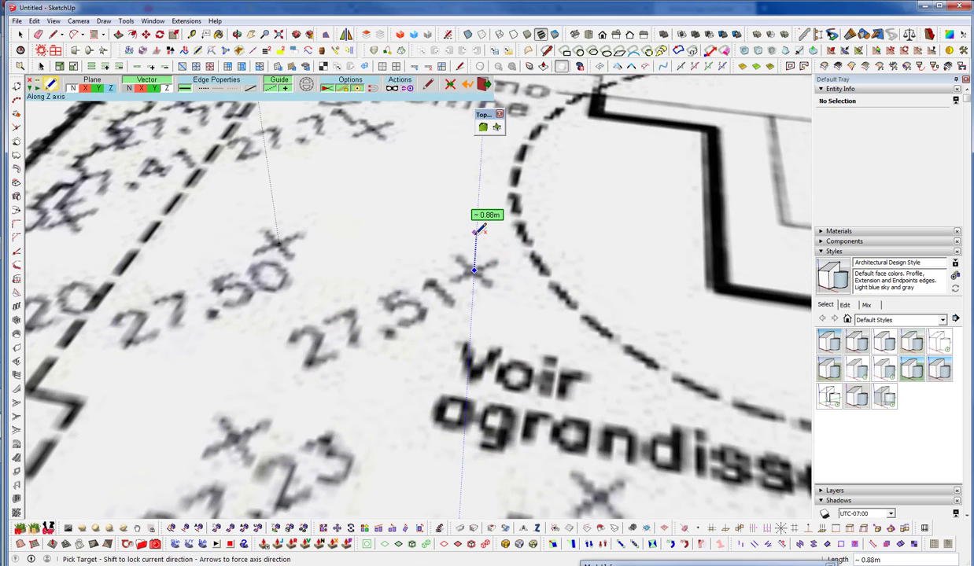
pyautogui.write('27.')
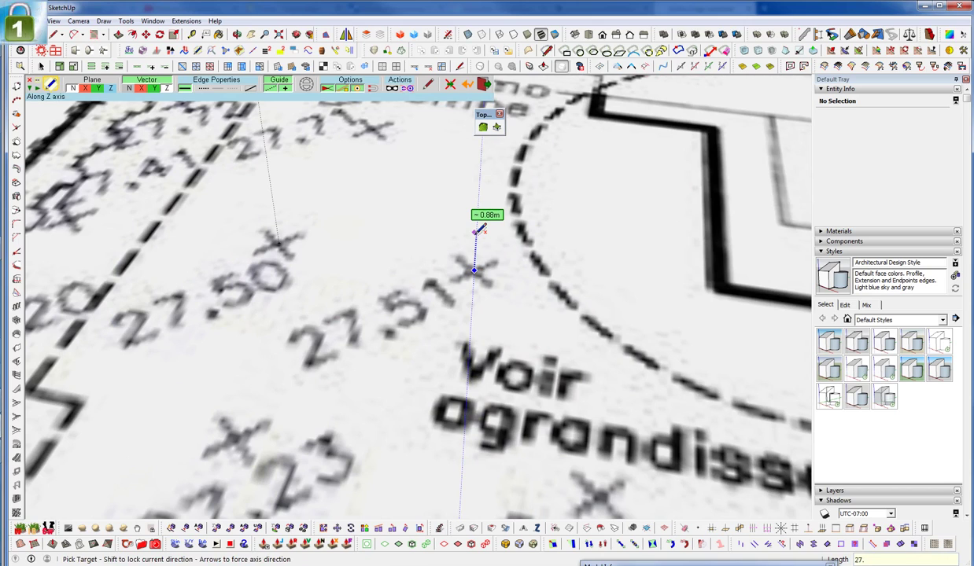
pyautogui.write('51')
pyautogui.press('Return')
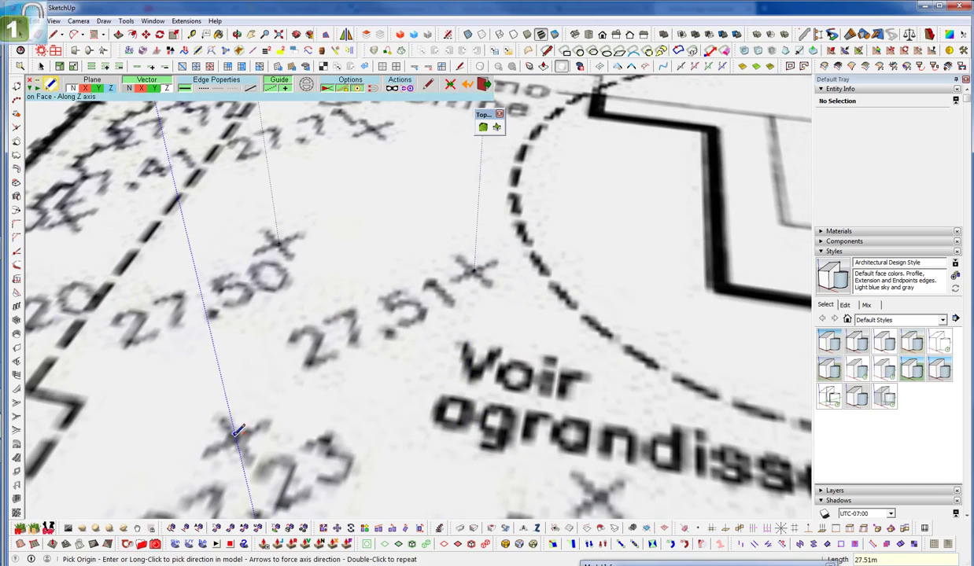
# Step: Place a vertical guide 27.23 m high on the cross of the 27.23 spot elevation, locked to the blue axis
pyautogui.click(233, 438)
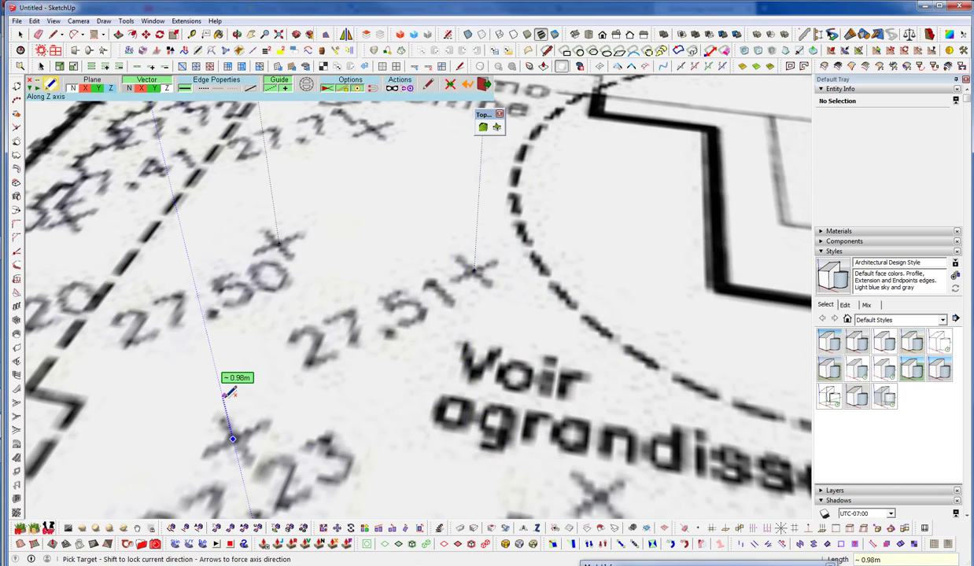
pyautogui.moveTo(228, 394)
pyautogui.mouseDown(button='middle')
pyautogui.moveTo(254, 353)
pyautogui.moveTo(267, 409)
pyautogui.mouseUp(button='middle')
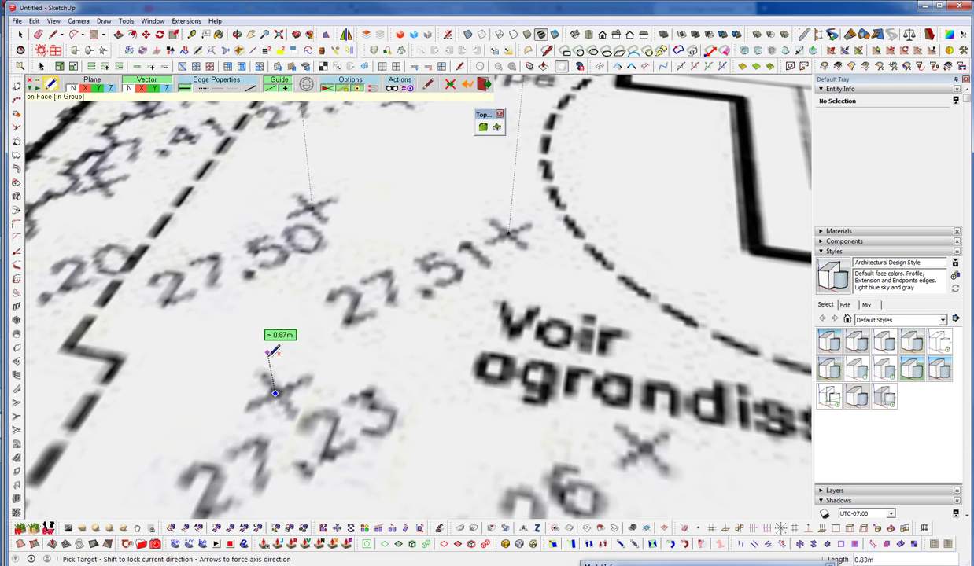
pyautogui.moveTo(307, 323); pyautogui.dragTo(351, 339, button='middle')
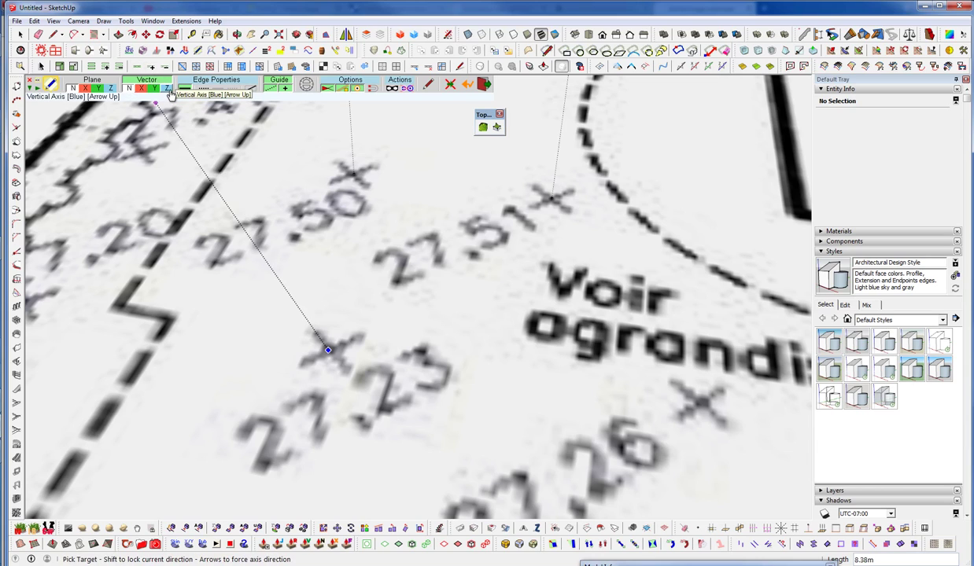
pyautogui.click(169, 89)
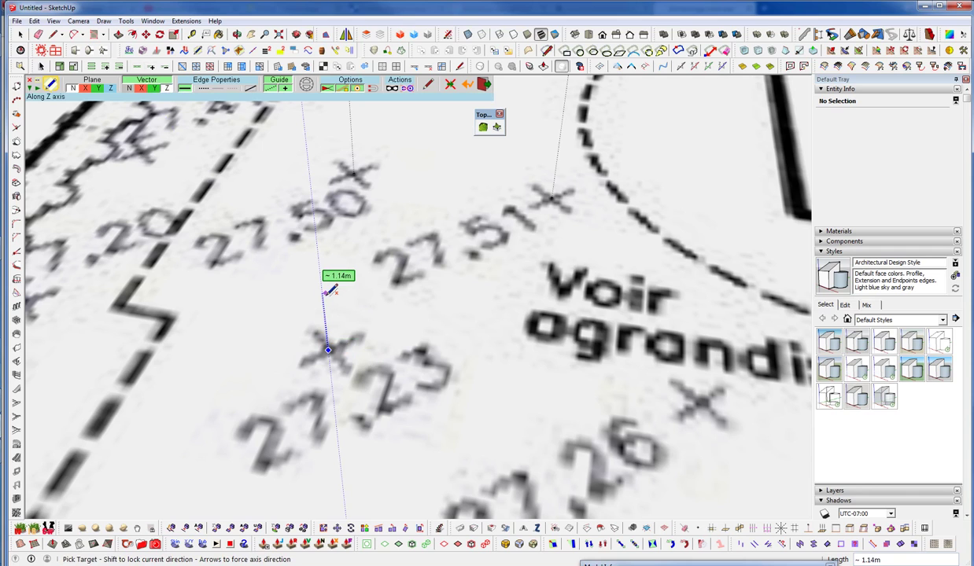
pyautogui.write('27')
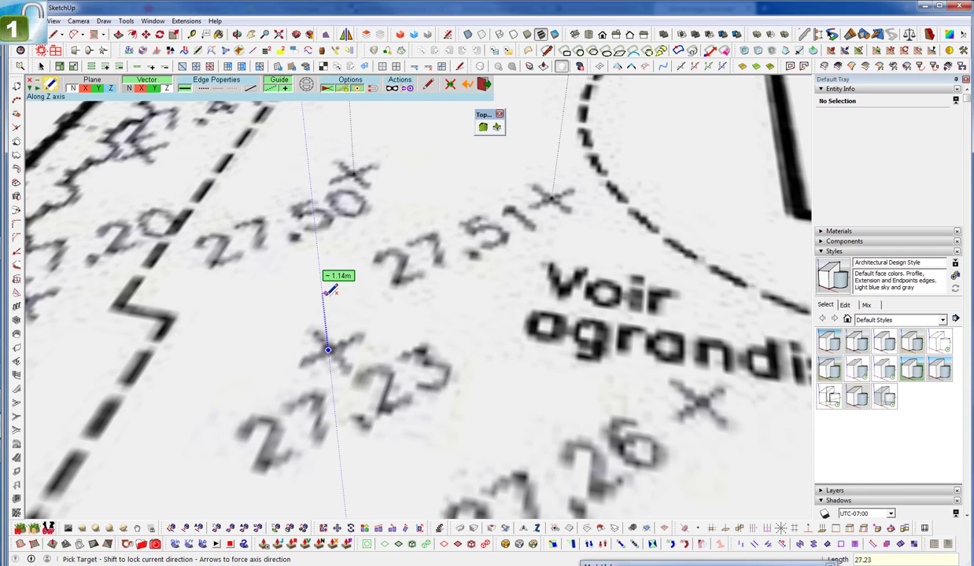
pyautogui.write('.23')
pyautogui.press('Return')
# Step: Examine the top ends of the three vertical guides above the site plan from a low viewpoint
pyautogui.scroll(-4, 358, 305)
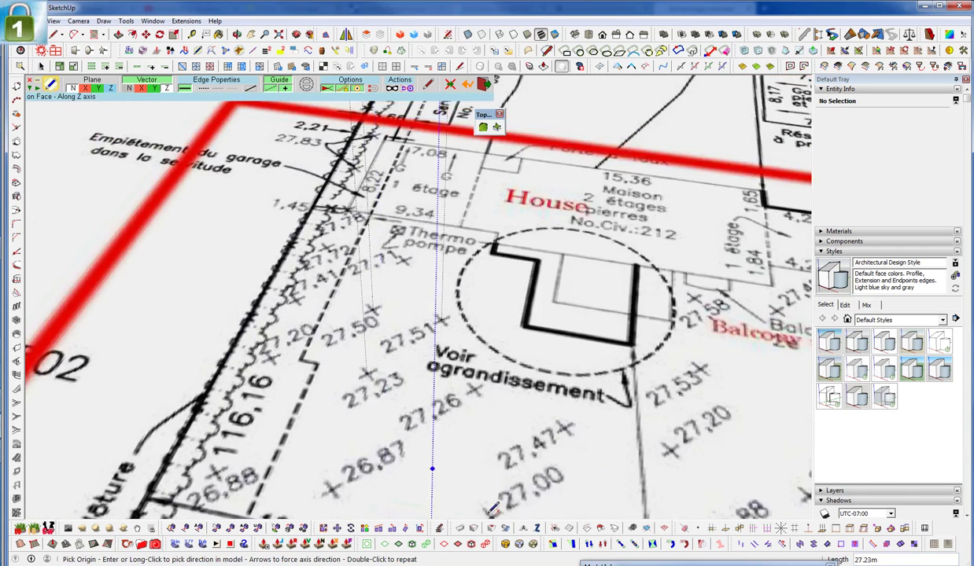
pyautogui.moveTo(492, 510); pyautogui.dragTo(491, 358, button='middle')
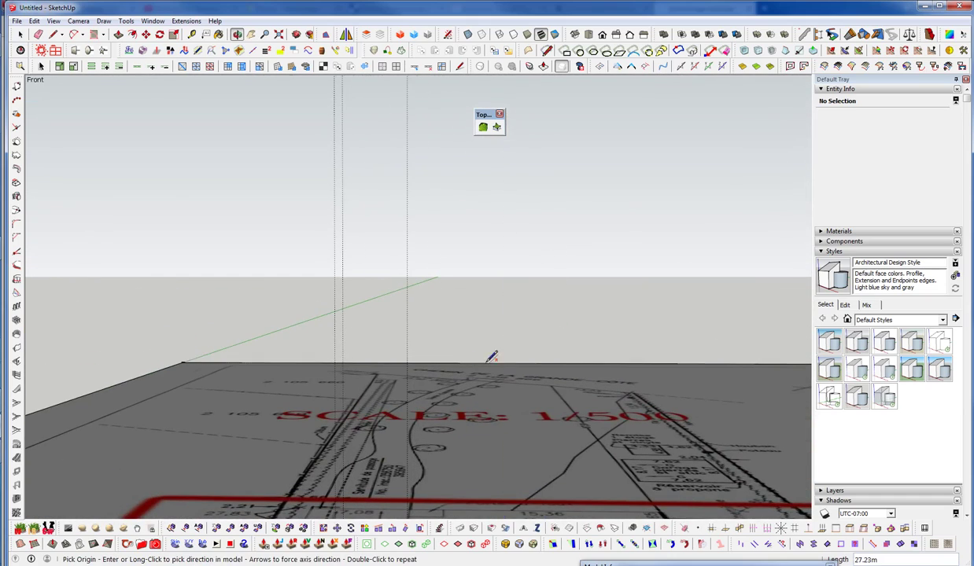
pyautogui.scroll(-3, 411, 220)
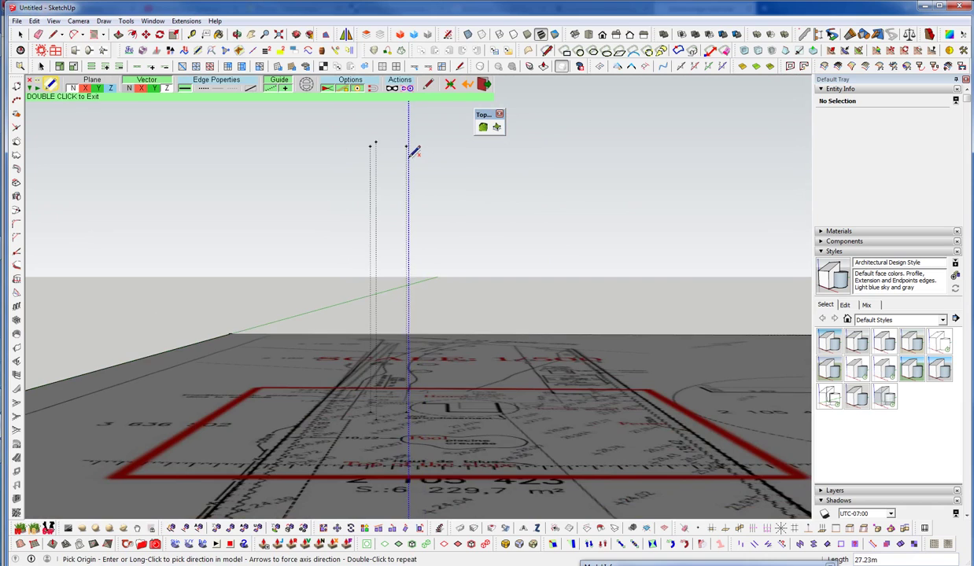
pyautogui.scroll(3, 408, 148)
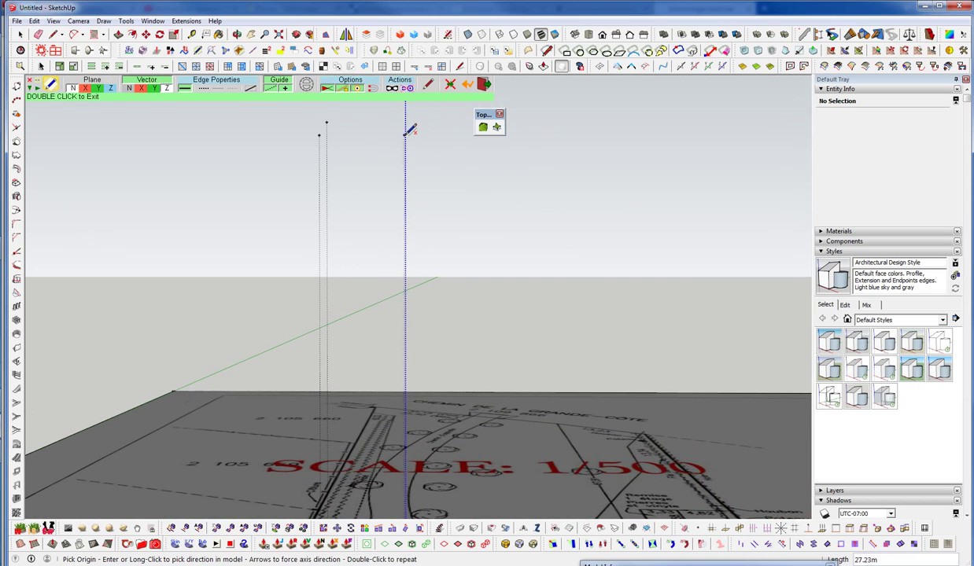
# Step: Place a vertical guide 27.26 m high on the cross of the 27.26 spot elevation
pyautogui.click(405, 134)
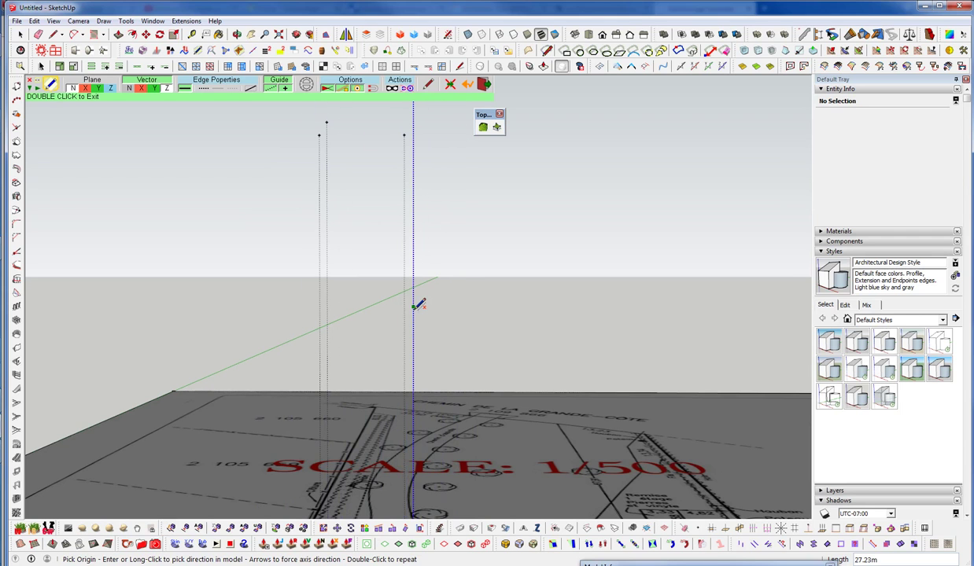
pyautogui.moveTo(415, 306); pyautogui.dragTo(358, 426, button='middle')
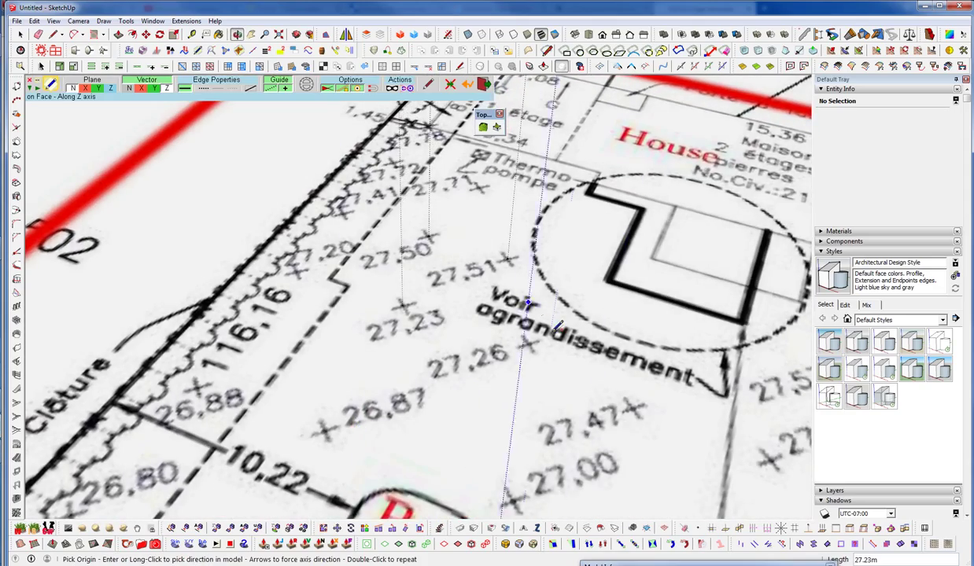
pyautogui.scroll(2, 534, 321)
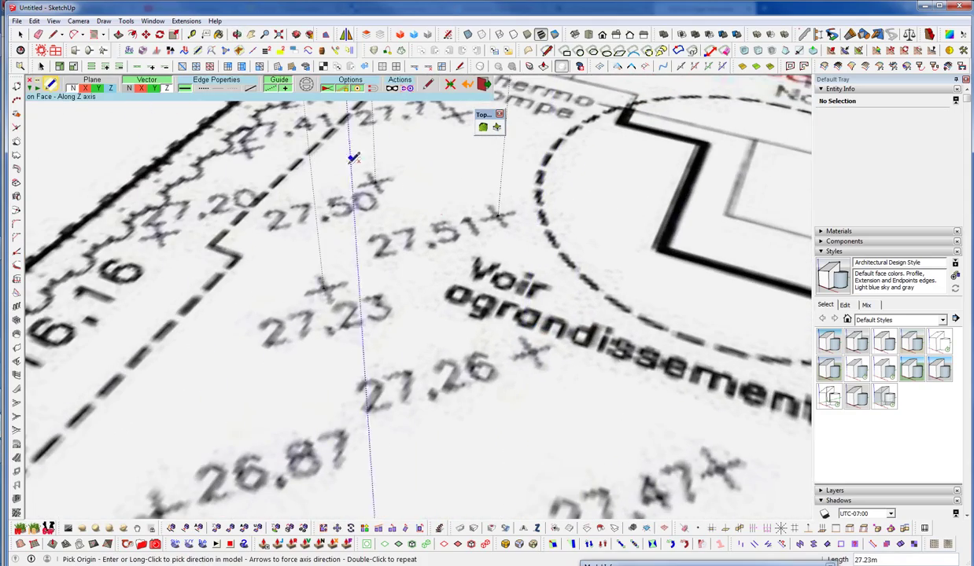
pyautogui.moveTo(564, 299); pyautogui.dragTo(455, 393, button='middle')
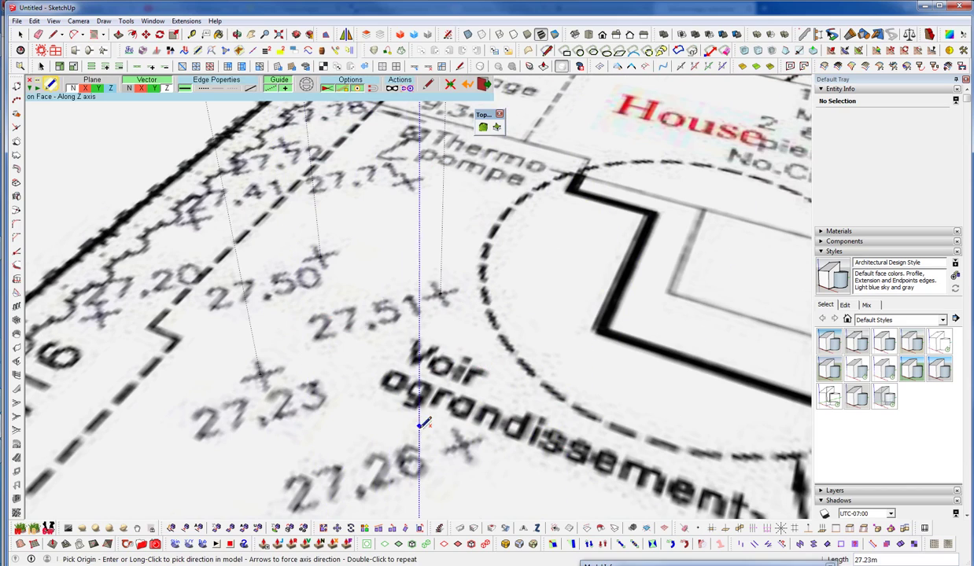
pyautogui.click(464, 445)
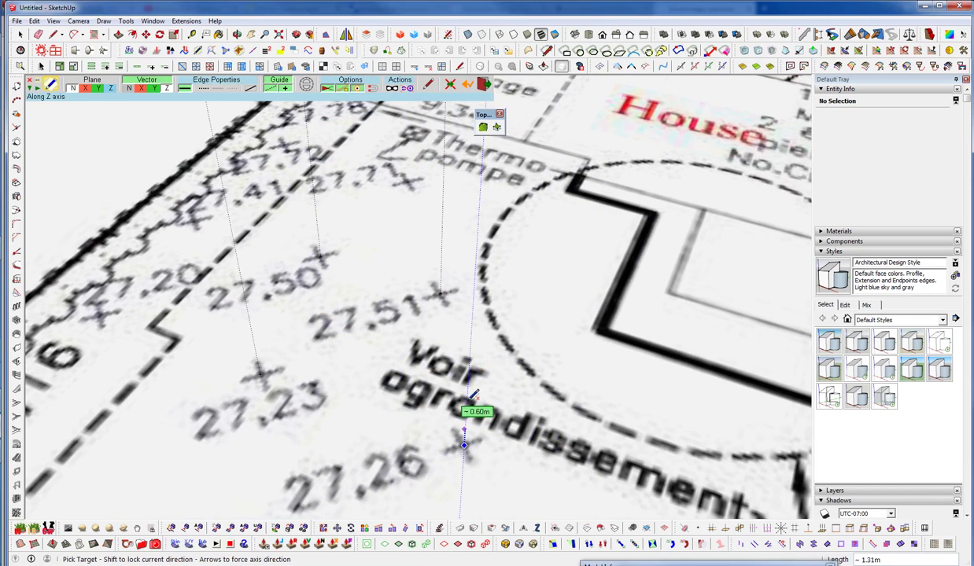
pyautogui.write('27.26')
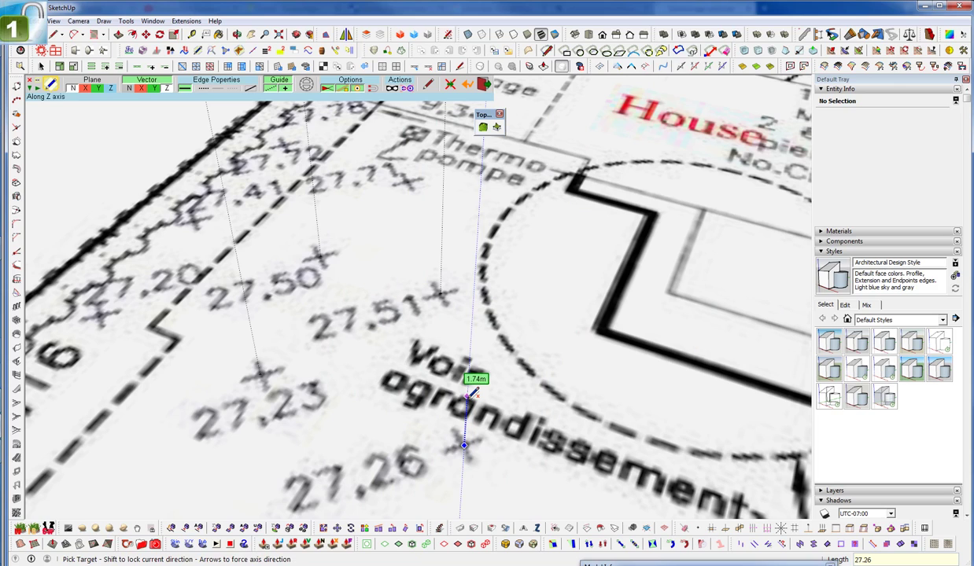
pyautogui.press('Return')
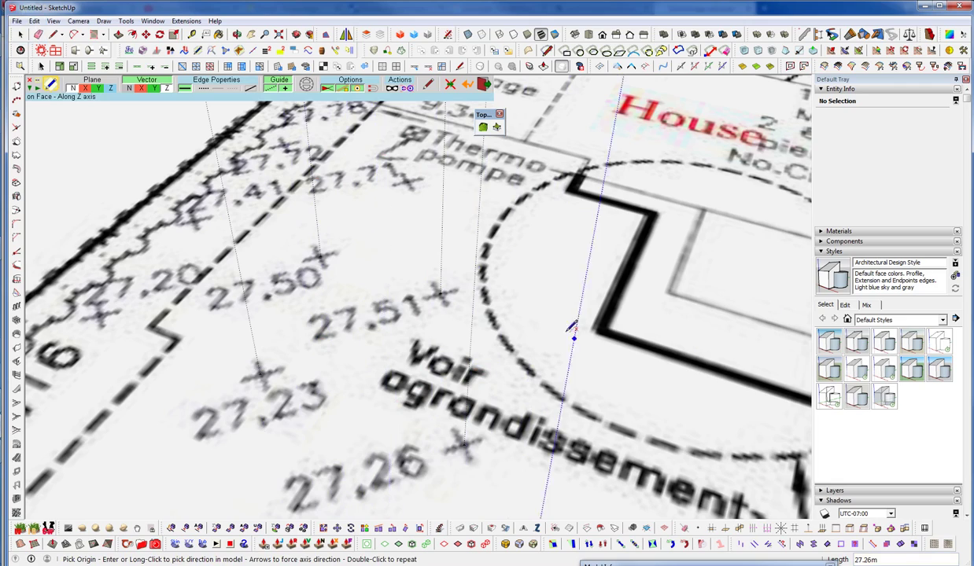
pyautogui.moveTo(566, 330)
pyautogui.mouseDown(button='middle')
pyautogui.moveTo(416, 395)
pyautogui.moveTo(492, 315)
pyautogui.mouseUp(button='middle')
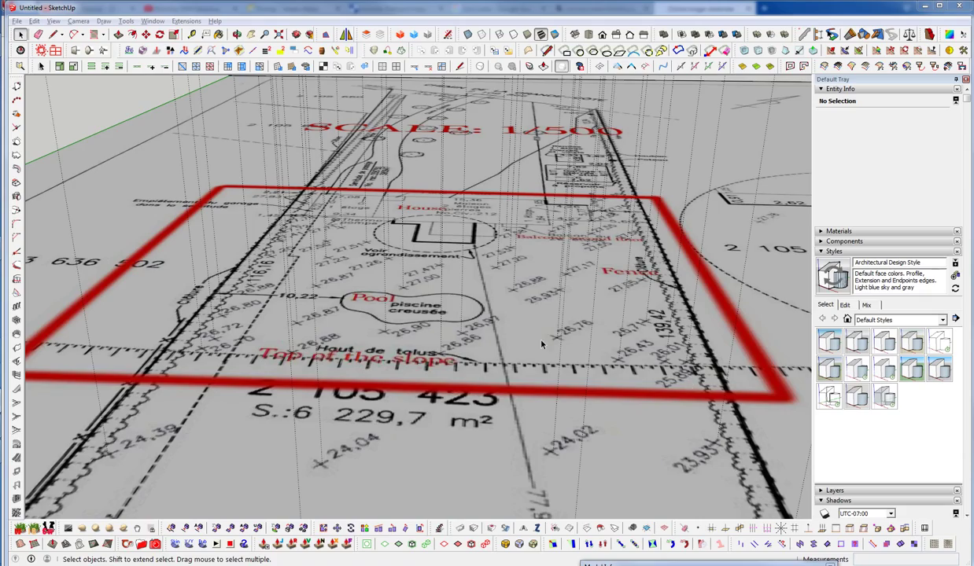
# Step: Move the floating TopoShaper toolbar clear of the vertical guides' top ends above the site plan
pyautogui.moveTo(541, 344); pyautogui.dragTo(429, 303, button='middle')
pyautogui.scroll(-2, 450, 282)
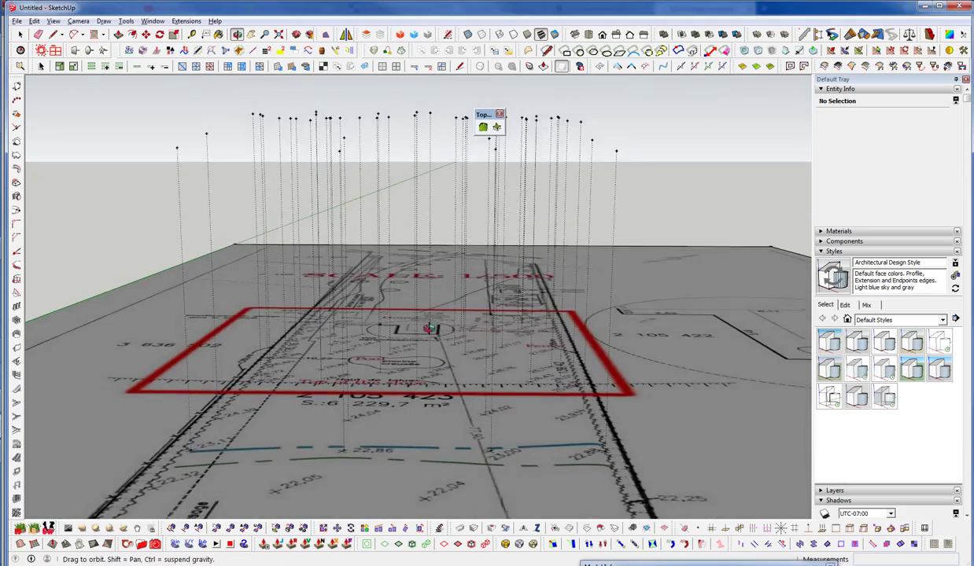
pyautogui.moveTo(634, 178); pyautogui.dragTo(534, 252, button='middle')
pyautogui.press('space')
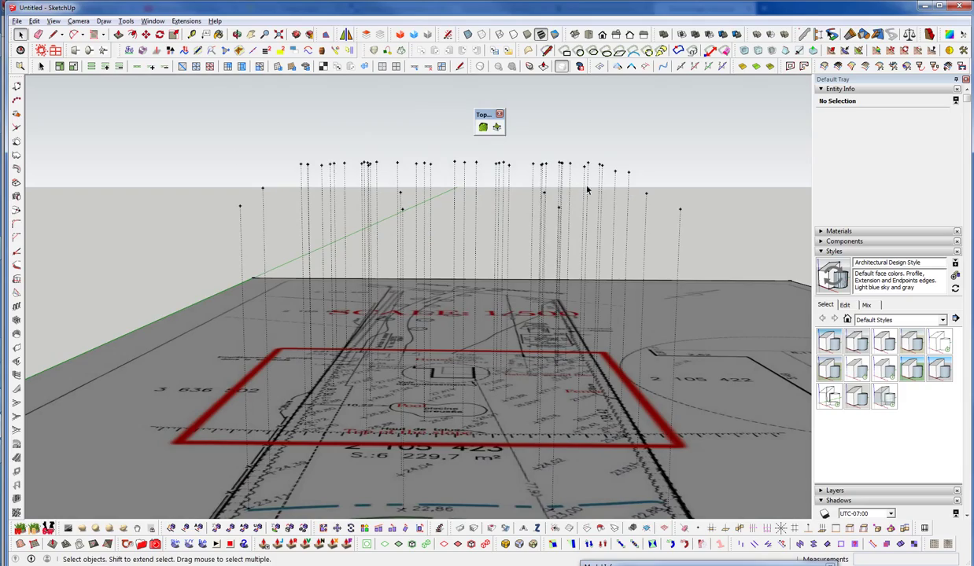
pyautogui.moveTo(470, 378)
pyautogui.mouseDown(button='middle')
pyautogui.moveTo(409, 364)
pyautogui.moveTo(322, 368)
pyautogui.moveTo(480, 374)
pyautogui.moveTo(454, 354)
pyautogui.moveTo(461, 362)
pyautogui.mouseUp(button='middle')
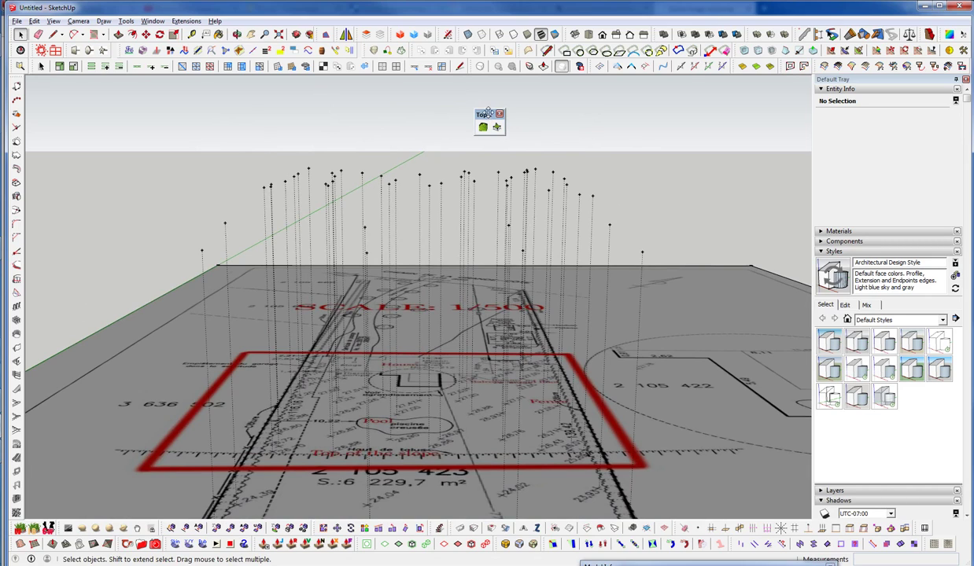
pyautogui.moveTo(488, 113); pyautogui.dragTo(439, 88)
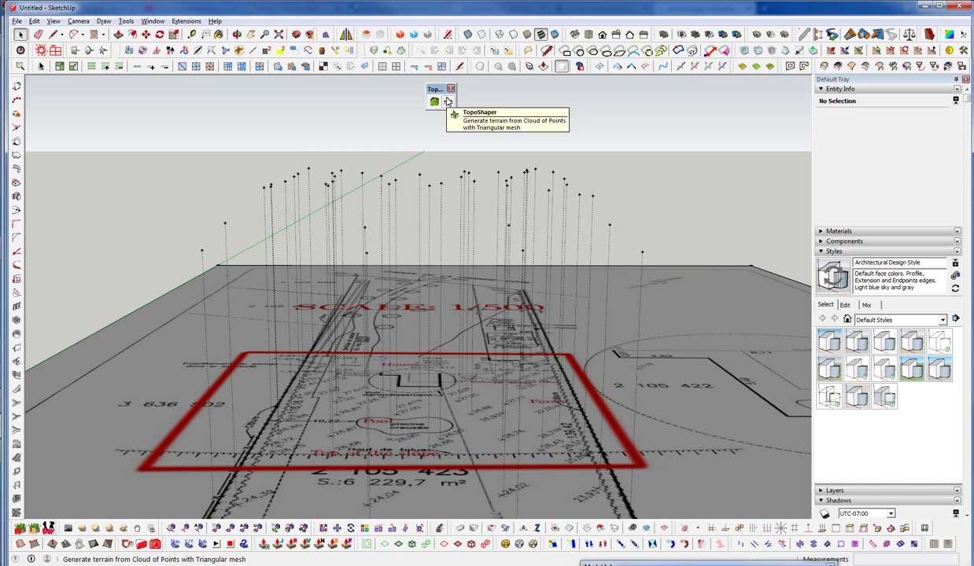
# Step: Select all the vertical guides standing on the site plan, combine them into one group and deselect it
pyautogui.moveTo(508, 299); pyautogui.dragTo(530, 257, button='middle')
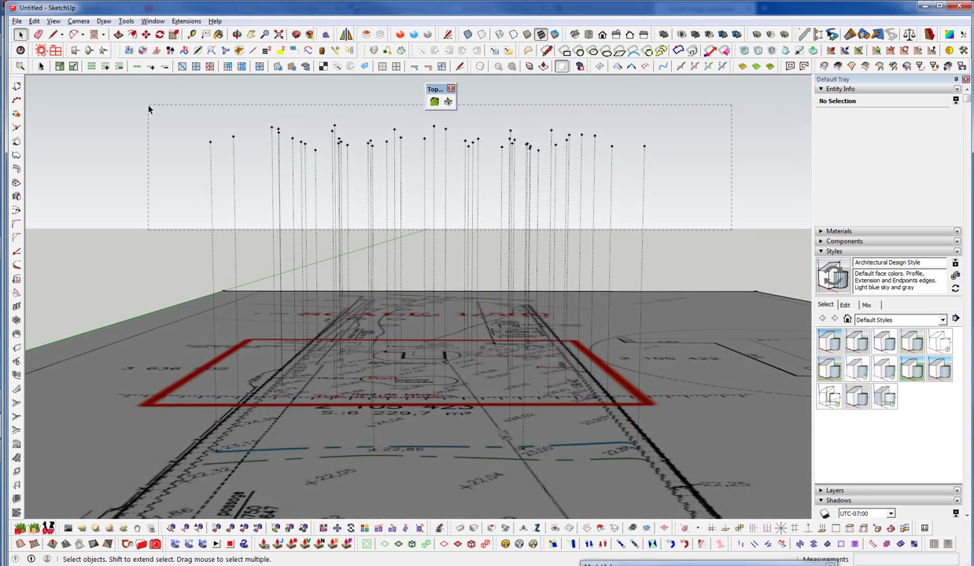
pyautogui.moveTo(618, 292); pyautogui.dragTo(174, 236)
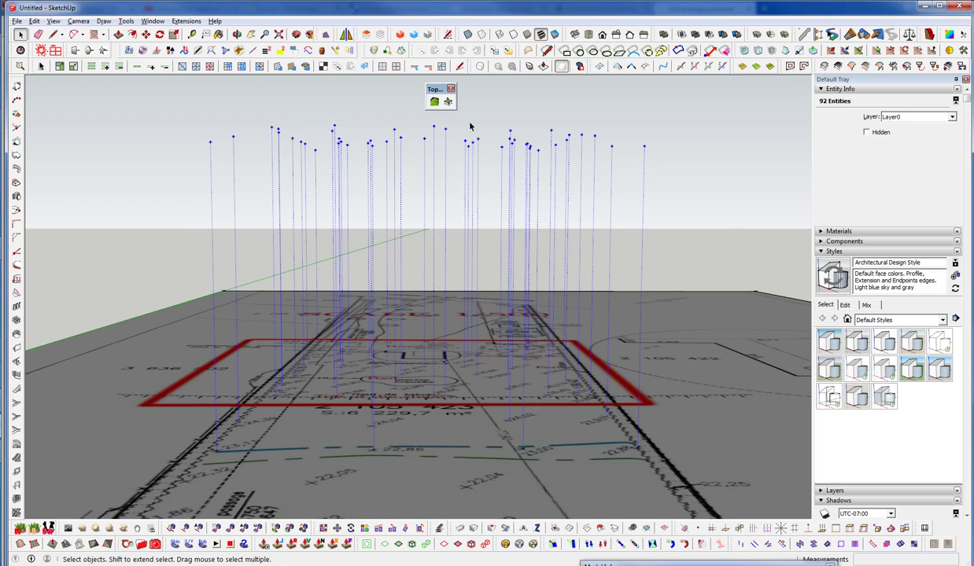
pyautogui.moveTo(489, 319); pyautogui.dragTo(474, 346, button='middle')
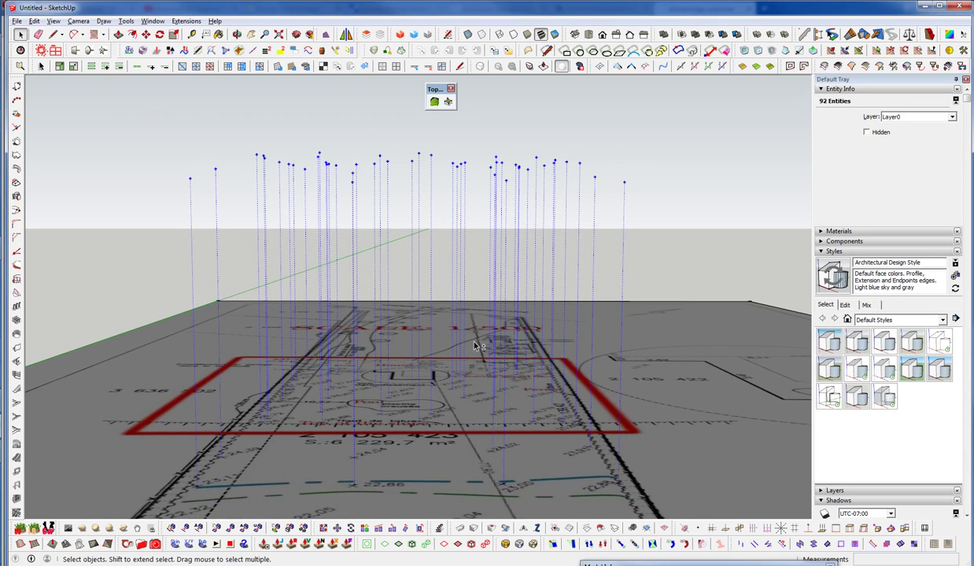
pyautogui.hotkey('ctrl', 'g')
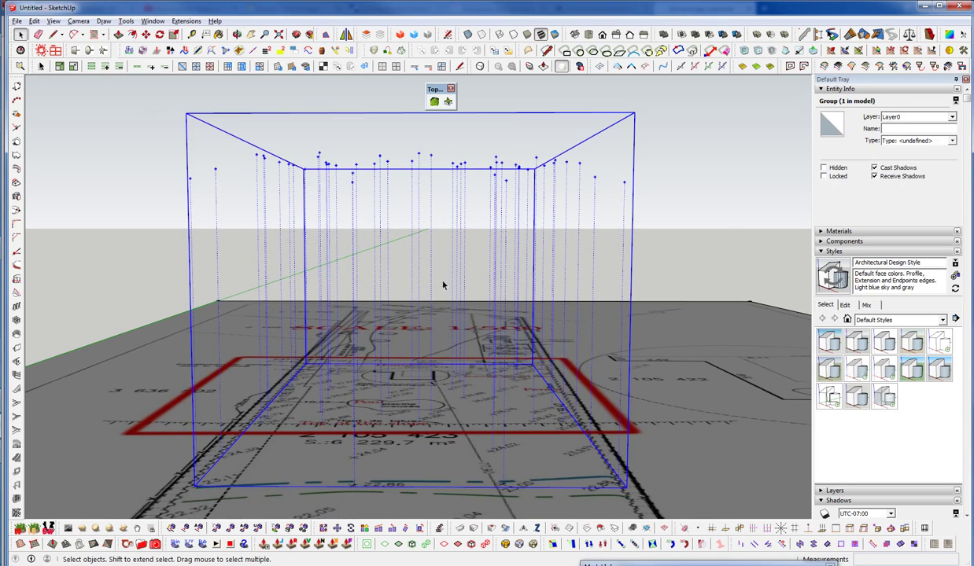
pyautogui.doubleClick(465, 243)
pyautogui.press('Escape')
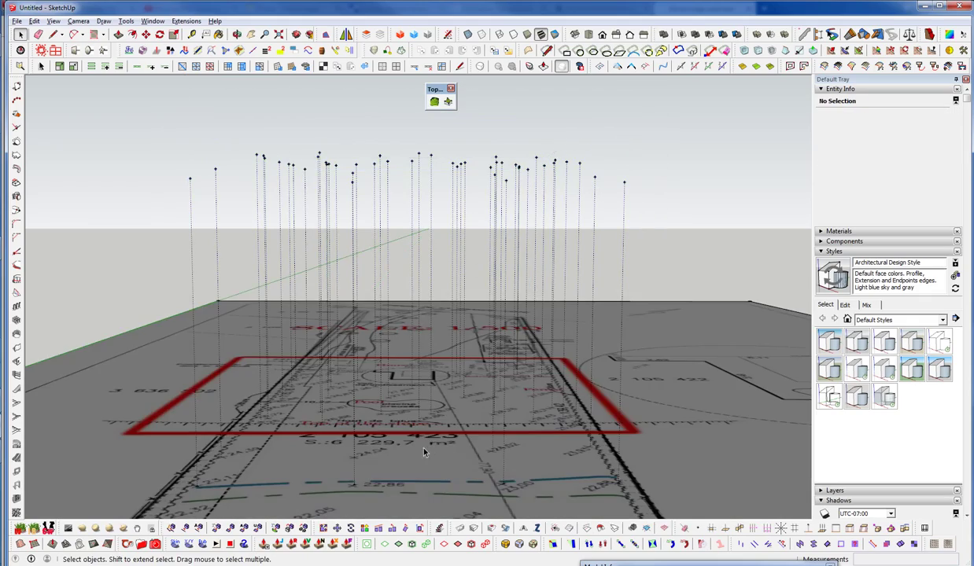
# Step: Examine how the foot of the guide at the 22.86 spot elevation sits on its cross
pyautogui.scroll(6, 423, 452)
pyautogui.moveTo(424, 453); pyautogui.dragTo(442, 241, button='middle')
pyautogui.scroll(-4, 441, 242)
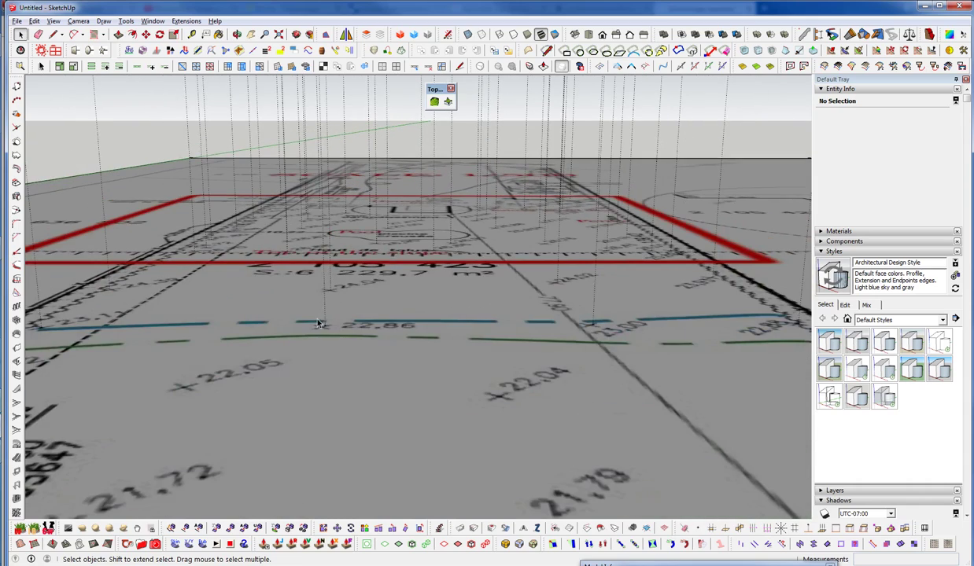
pyautogui.scroll(6, 319, 323)
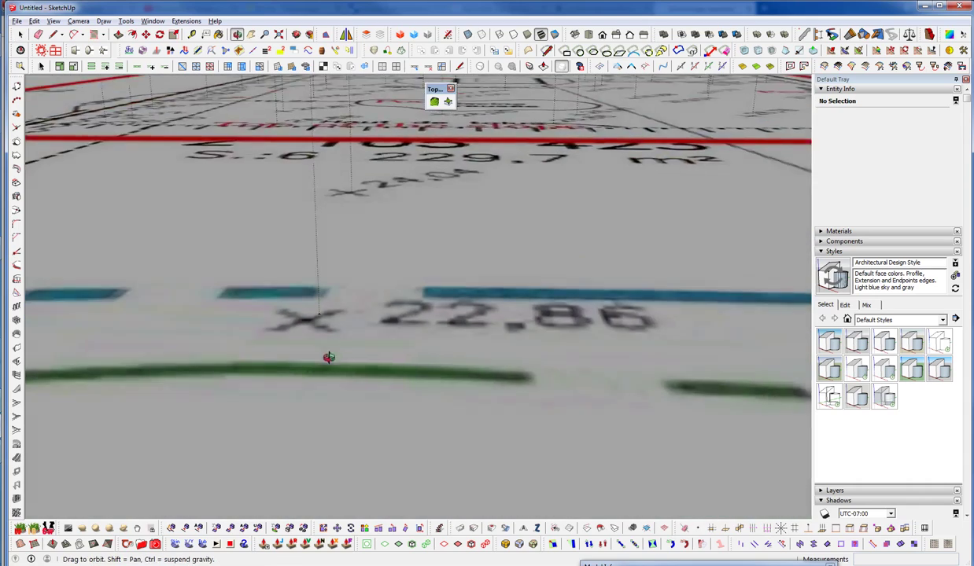
pyautogui.moveTo(329, 358); pyautogui.dragTo(320, 313, button='middle')
pyautogui.scroll(5, 312, 321)
pyautogui.scroll(-6, 301, 321)
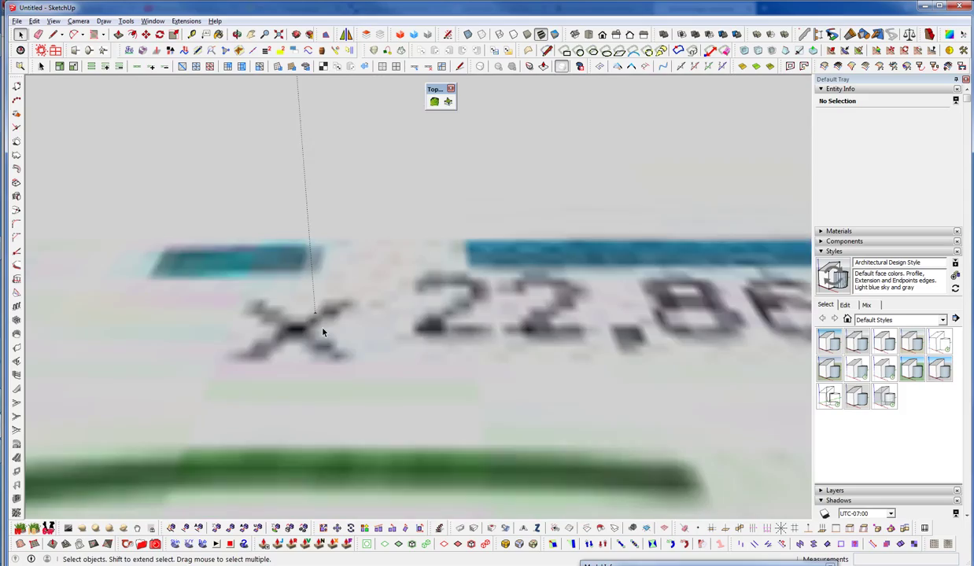
pyautogui.scroll(-4, 322, 326)
pyautogui.moveTo(327, 335); pyautogui.dragTo(328, 214, button='middle')
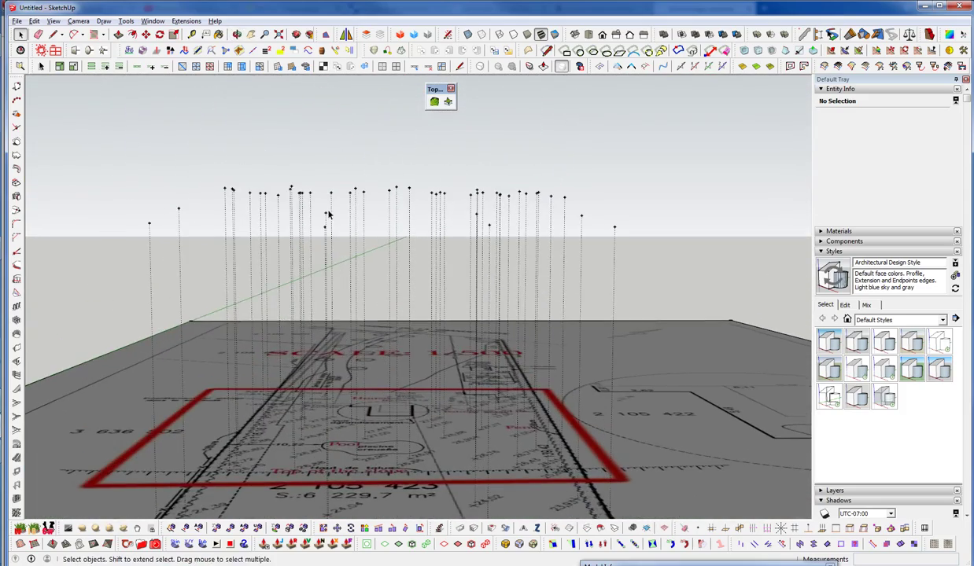
# Step: Run TopoShaper's triangular mesh on the guide group with a rectangular contour and compute the whole terrain
pyautogui.click(583, 265)
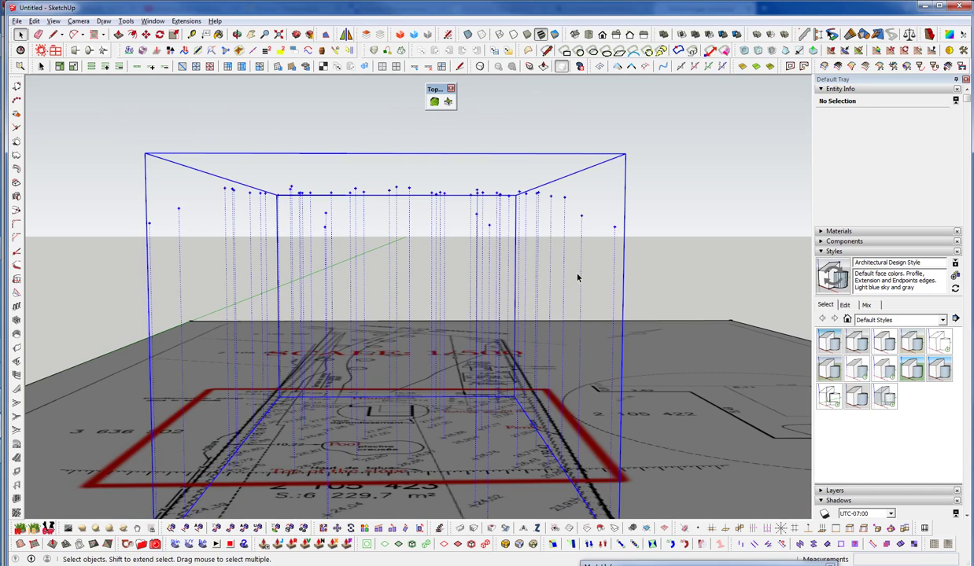
pyautogui.click(449, 103)
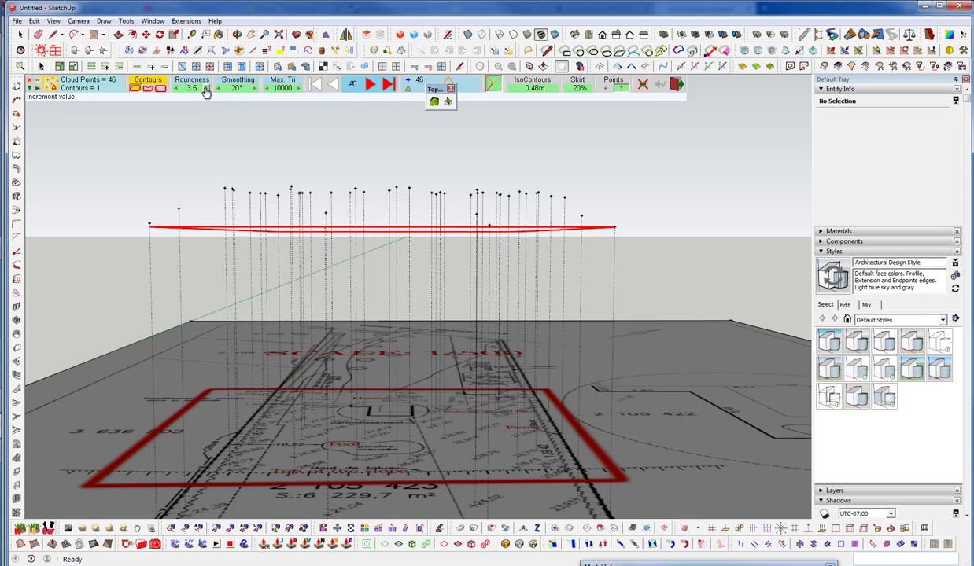
pyautogui.click(160, 90)
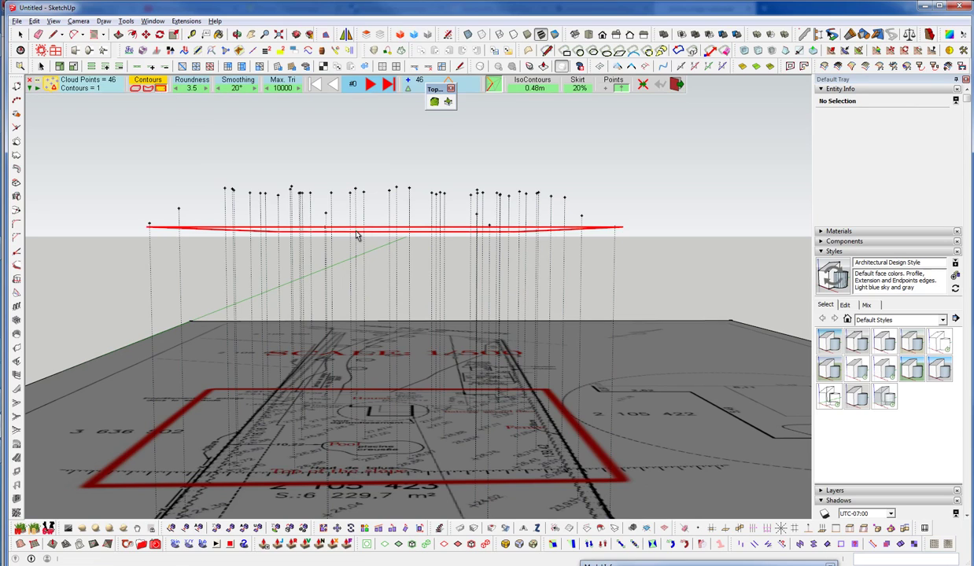
pyautogui.click(390, 87)
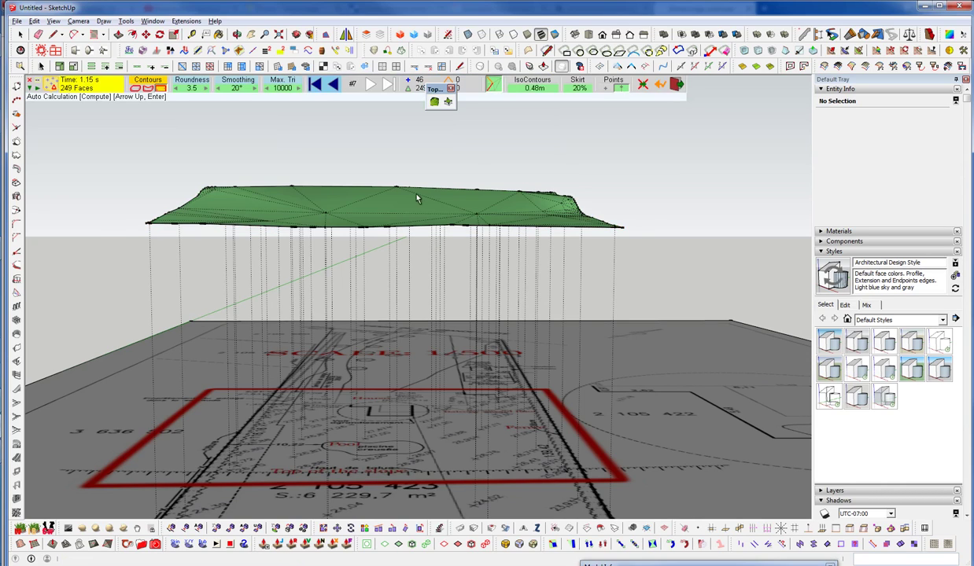
# Step: Show the iso-contours on the computed terrain and set the interval between them to 0.1 m
pyautogui.moveTo(417, 198); pyautogui.dragTo(322, 293, button='middle')
pyautogui.scroll(5, 353, 265)
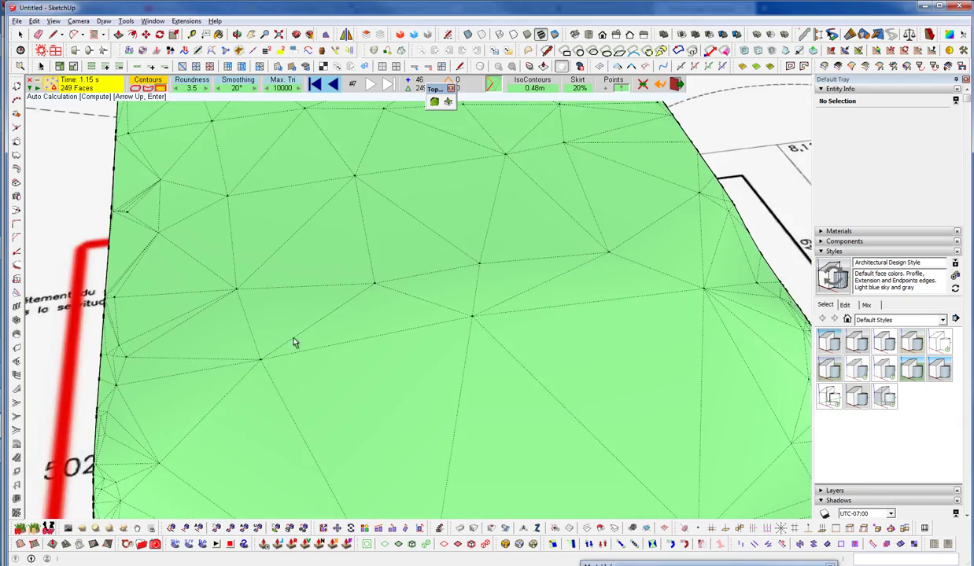
pyautogui.moveTo(294, 342); pyautogui.dragTo(395, 302, button='middle')
pyautogui.scroll(-2, 297, 222)
pyautogui.scroll(-4, 295, 244)
pyautogui.scroll(2, 374, 270)
pyautogui.scroll(2, 373, 267)
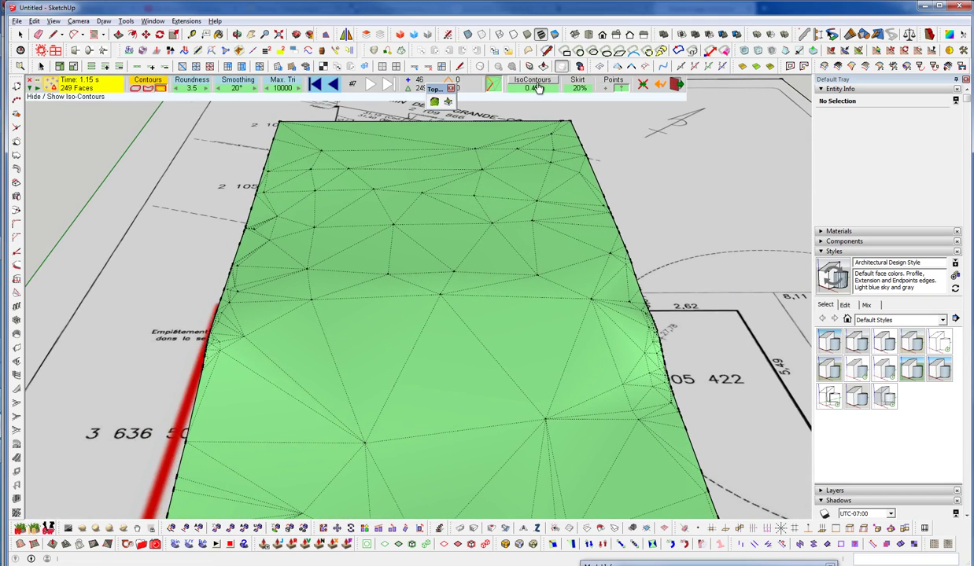
pyautogui.click(537, 89)
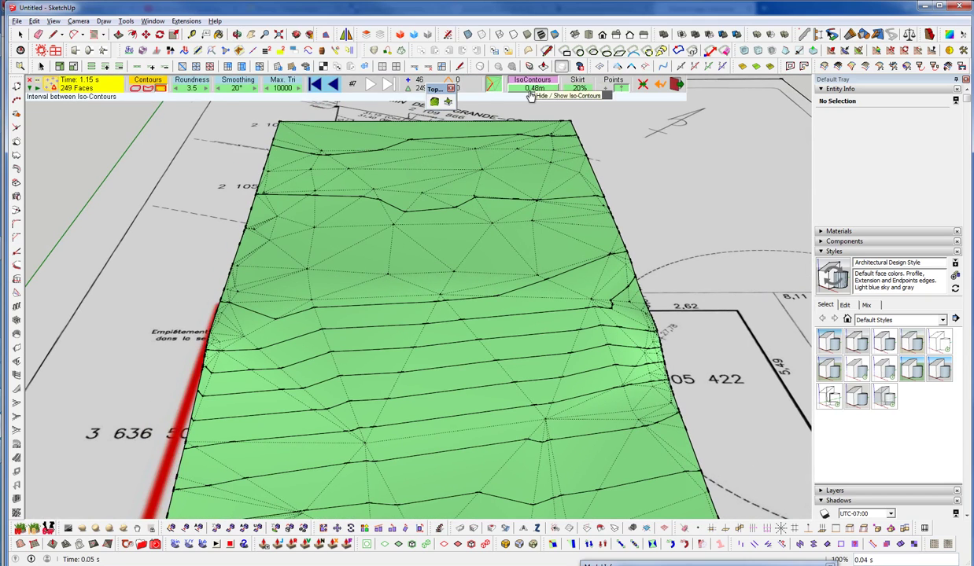
pyautogui.click(533, 89)
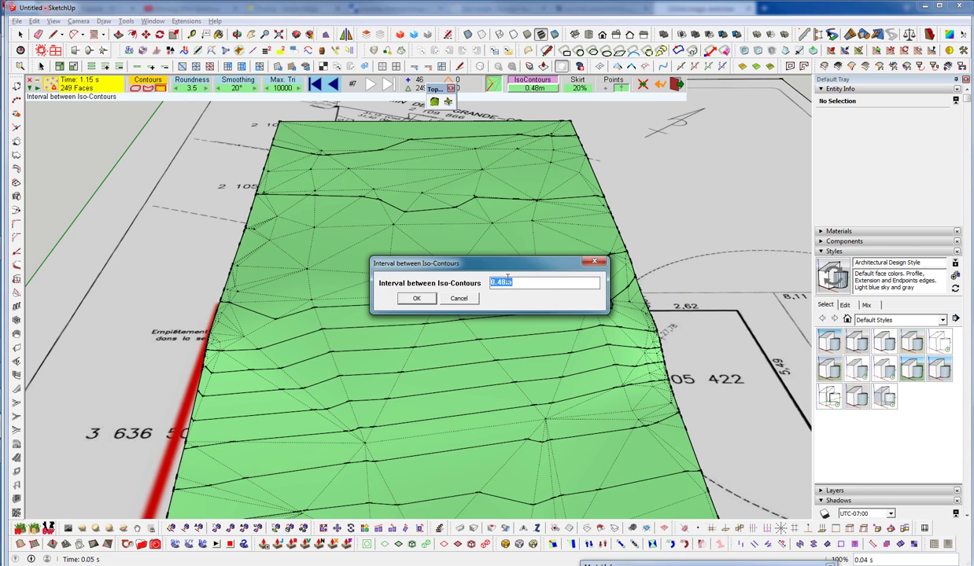
pyautogui.write('0.1')
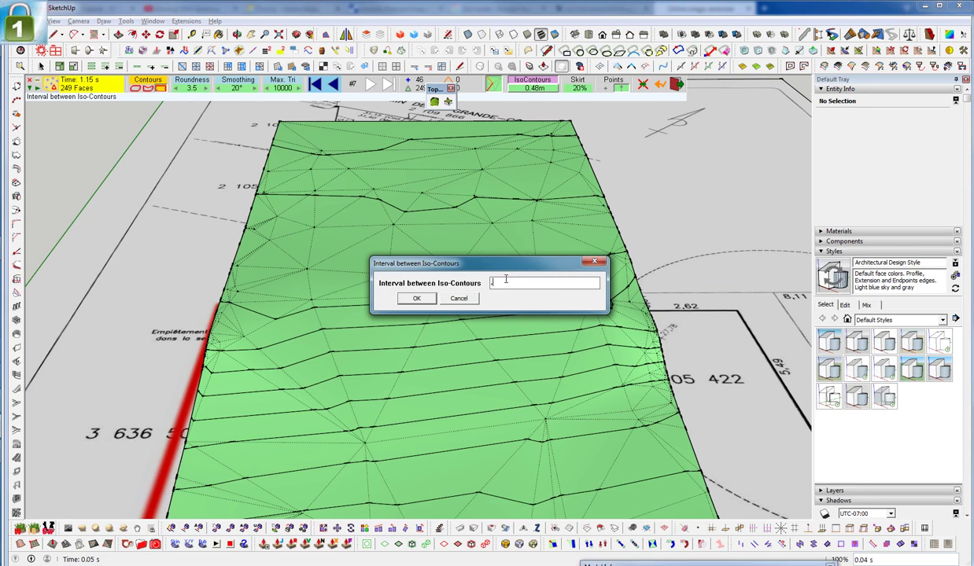
pyautogui.press('Return')
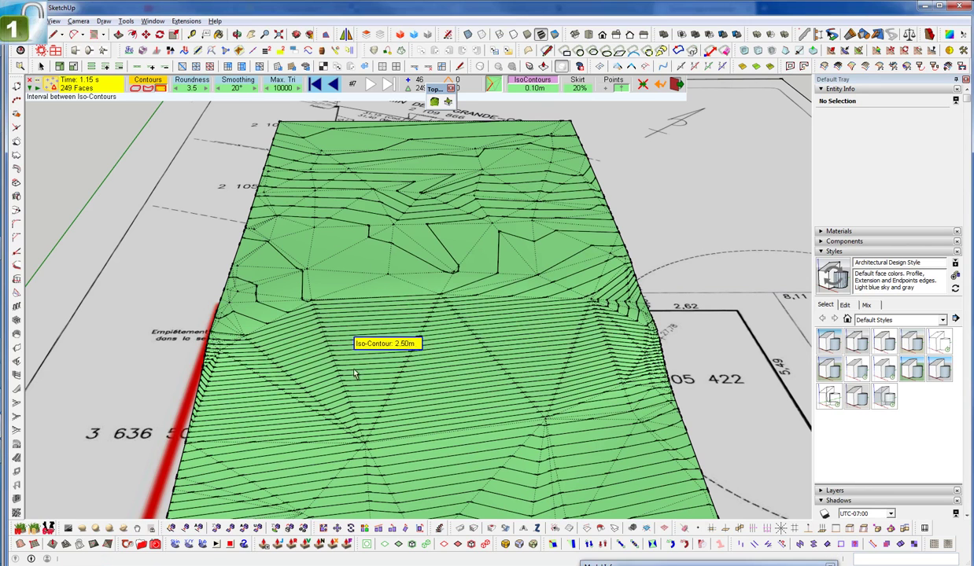
# Step: Preview the terrain with its 20% skirt, exclude the skirt again, and generate the contoured terrain in the model
pyautogui.moveTo(506, 283); pyautogui.dragTo(417, 407, button='middle')
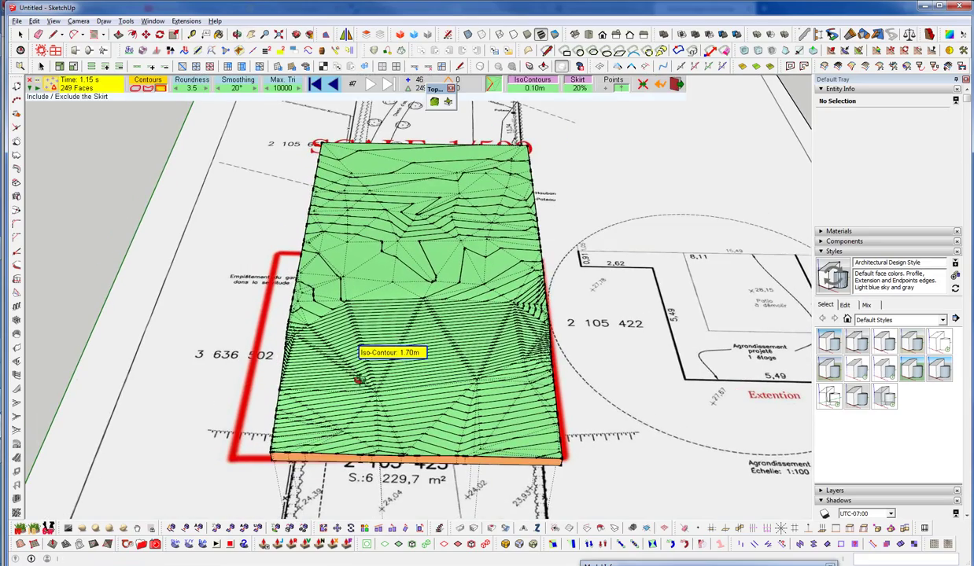
pyautogui.moveTo(326, 381); pyautogui.dragTo(410, 342, button='middle')
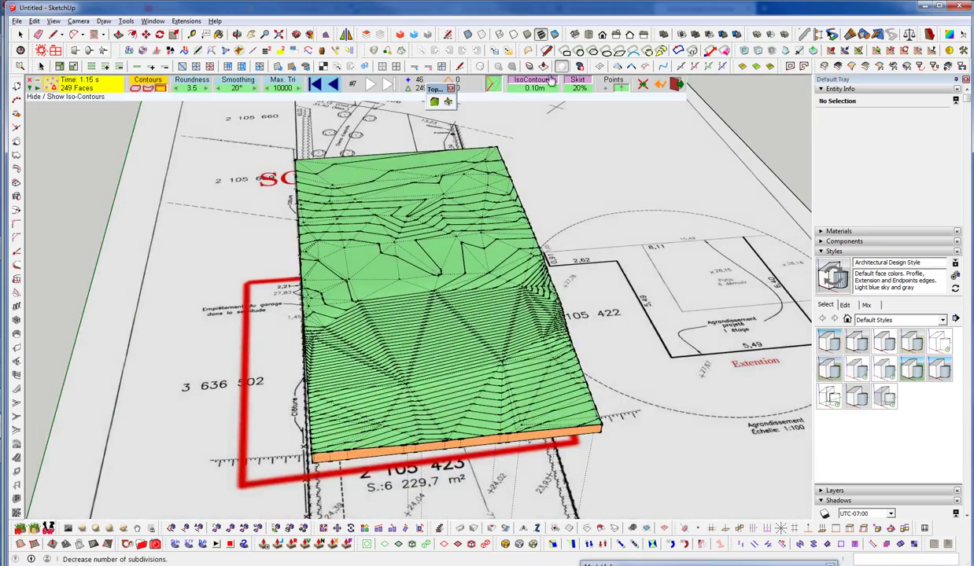
pyautogui.click(575, 84)
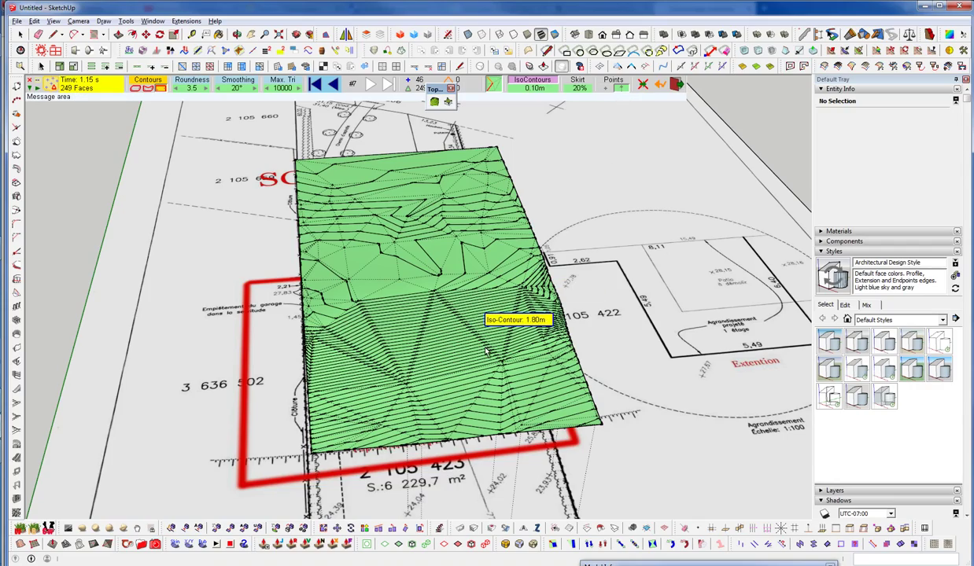
pyautogui.moveTo(482, 361); pyautogui.dragTo(446, 282, button='middle')
pyautogui.click(427, 289)
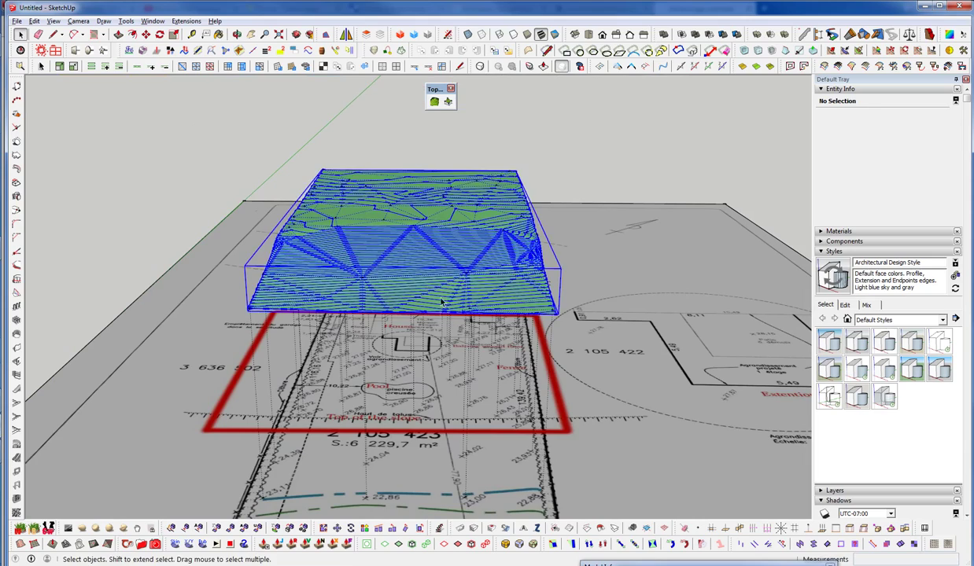
# Step: Open the generated terrain group and select the contour-line group inside it
pyautogui.scroll(4, 442, 303)
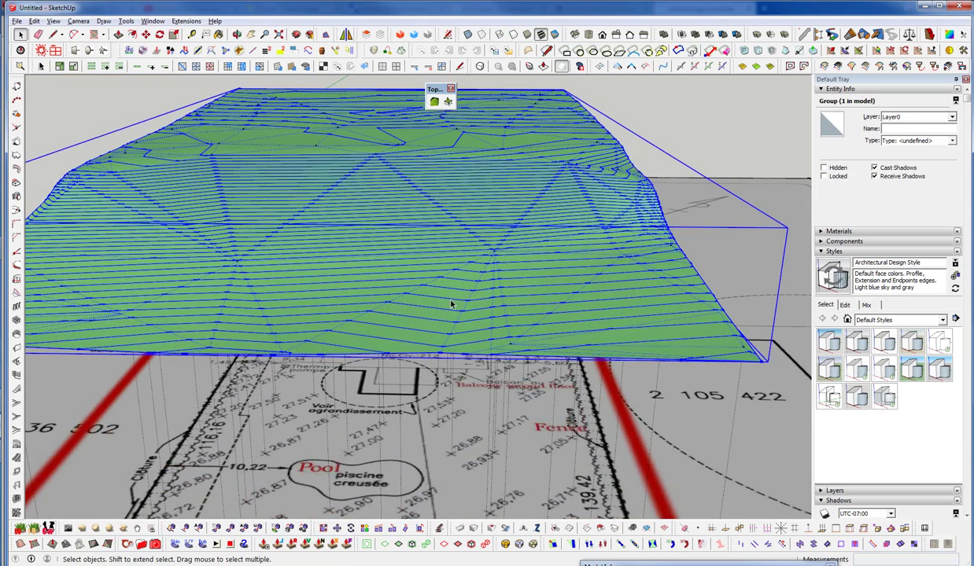
pyautogui.doubleClick(451, 302)
pyautogui.click(452, 302)
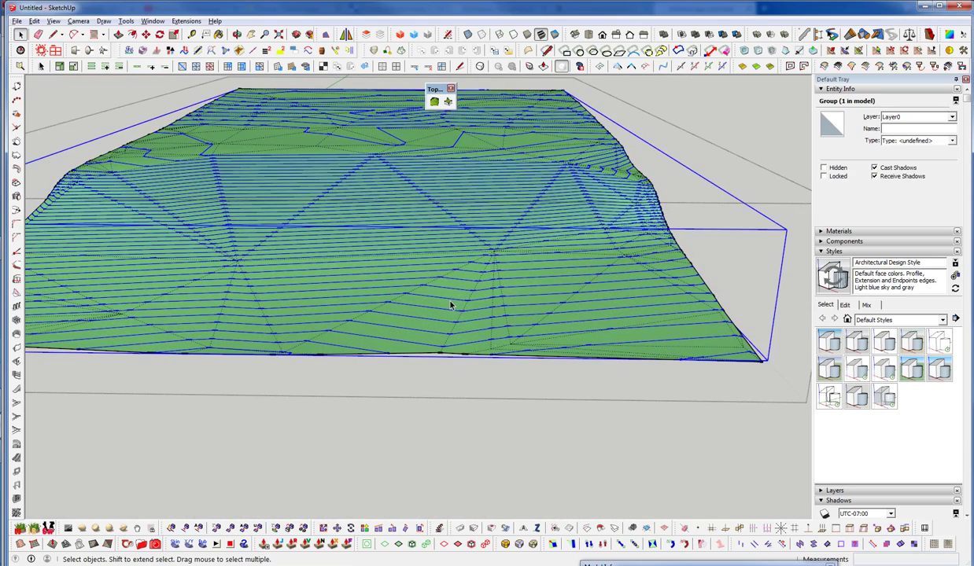
pyautogui.scroll(-2, 451, 304)
pyautogui.moveTo(452, 304); pyautogui.dragTo(443, 370, button='middle')
pyautogui.scroll(-6, 434, 329)
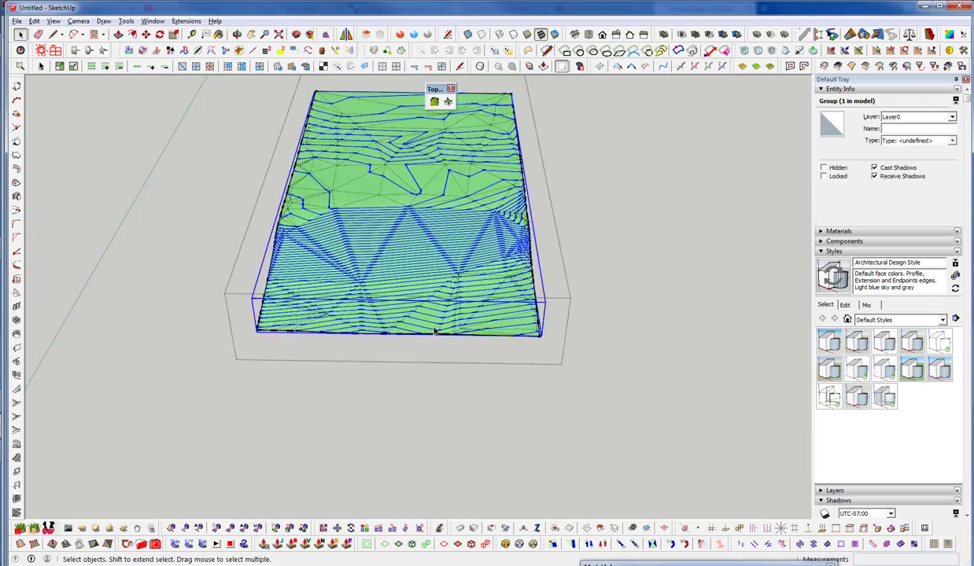
pyautogui.press('m')
pyautogui.click(434, 298)
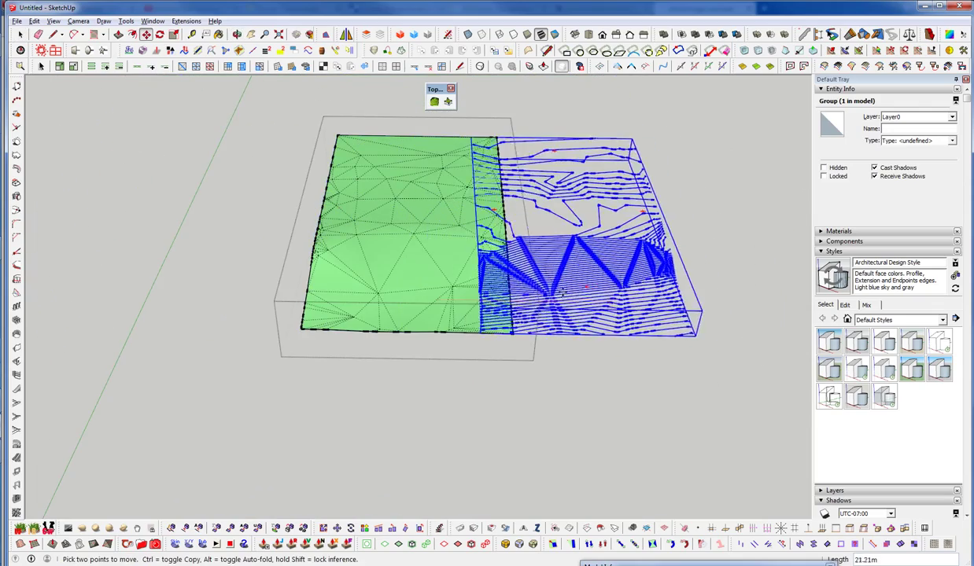
pyautogui.press('space')
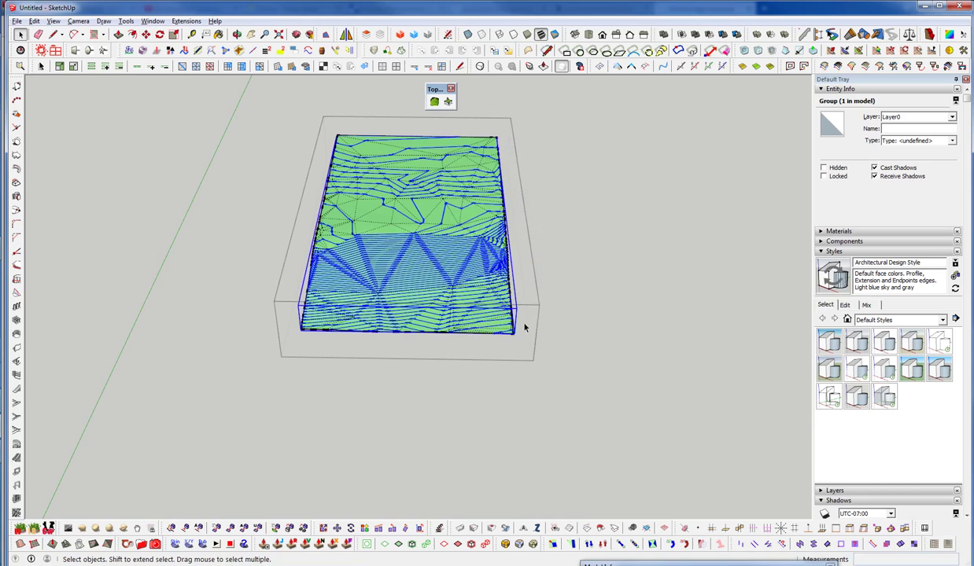
# Step: Move the contour-line group vertically about 7.5 m above the triangulated terrain surface
pyautogui.scroll(3, 408, 236)
pyautogui.scroll(1, 407, 234)
pyautogui.click(363, 224)
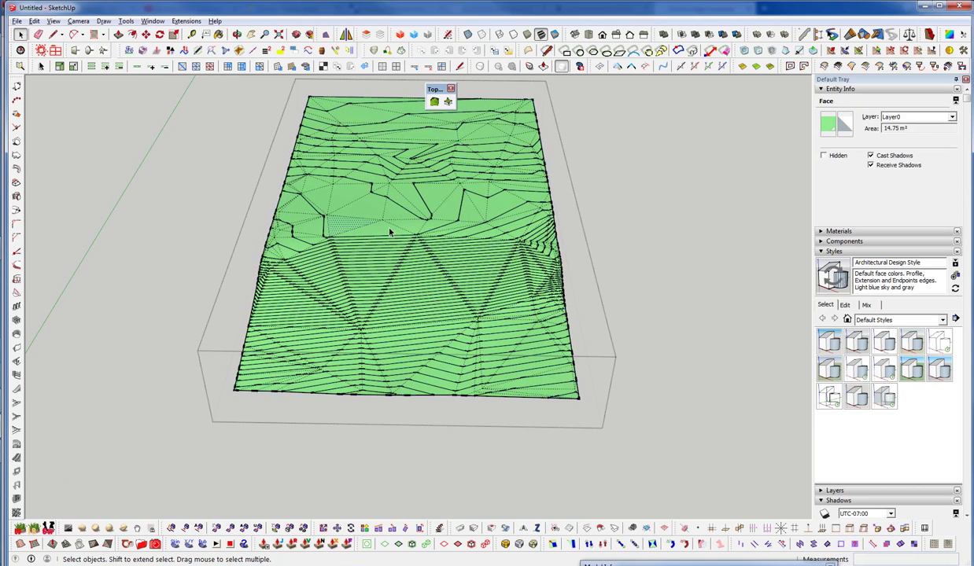
pyautogui.keyDown('shift'); pyautogui.click(428, 359); pyautogui.keyUp('shift')
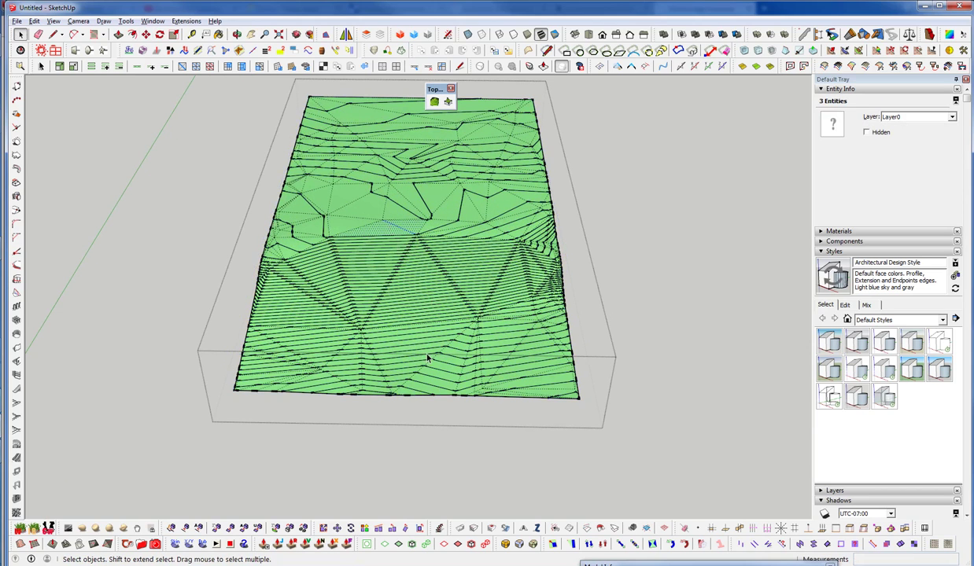
pyautogui.click(410, 354)
pyautogui.moveTo(435, 349); pyautogui.dragTo(414, 250, button='middle')
pyautogui.press('m')
pyautogui.click(428, 258)
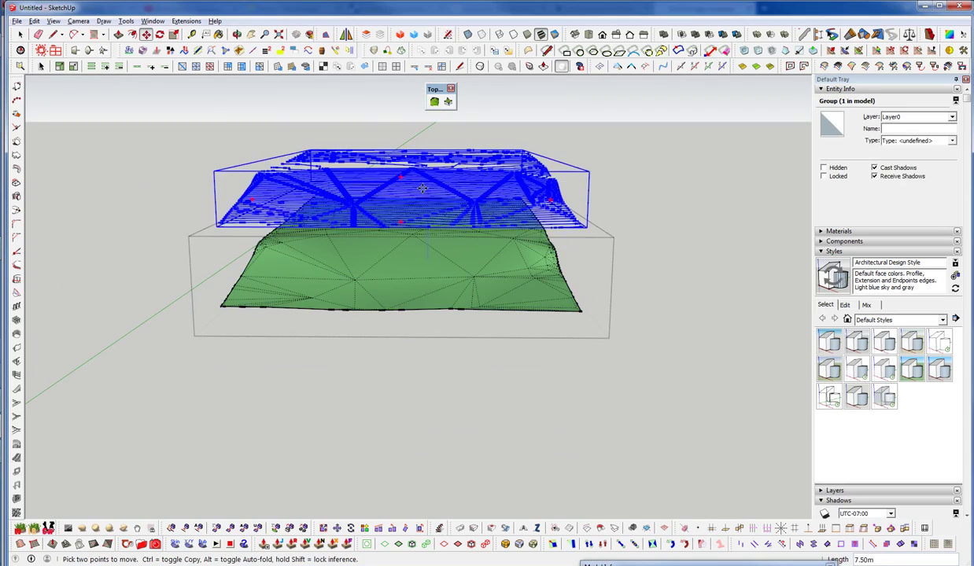
pyautogui.click(423, 189)
pyautogui.moveTo(424, 188)
pyautogui.mouseDown(button='middle')
pyautogui.moveTo(498, 203)
pyautogui.moveTo(438, 200)
pyautogui.mouseUp(button='middle')
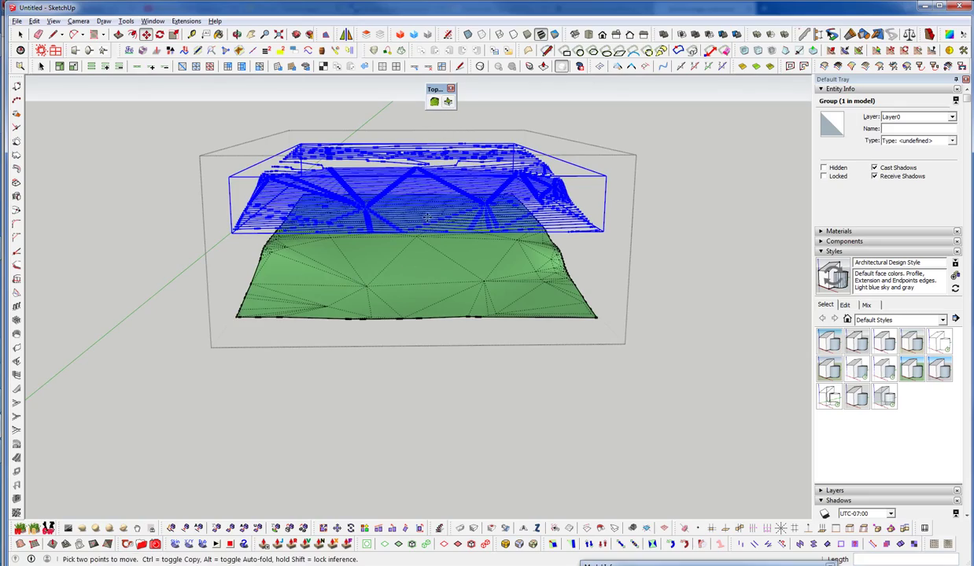
# Step: Run TopoShaper on the raised contour lines, calculate the terrain with a 50 x 28 grid, and generate it
pyautogui.moveTo(375, 291); pyautogui.dragTo(374, 269, button='middle')
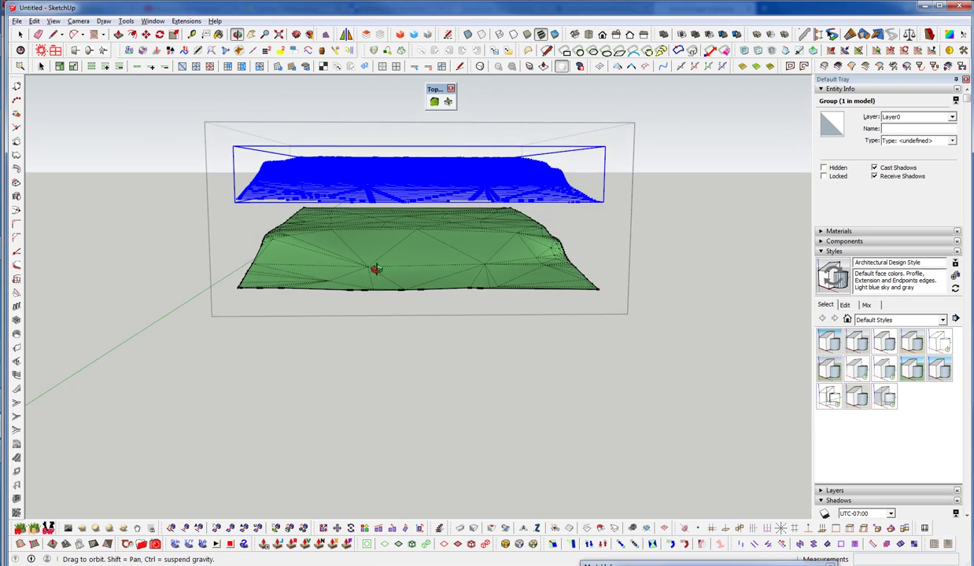
pyautogui.click(433, 102)
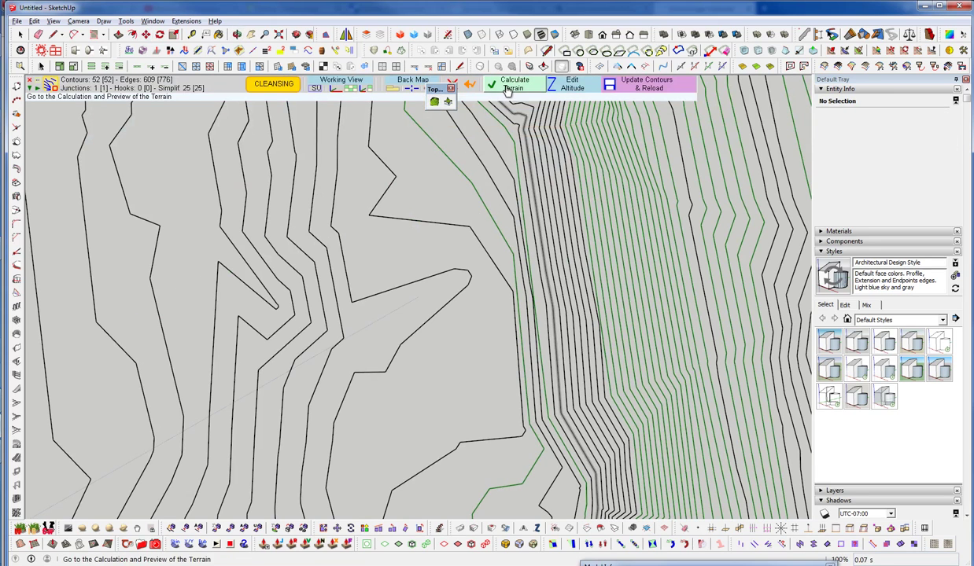
pyautogui.click(492, 85)
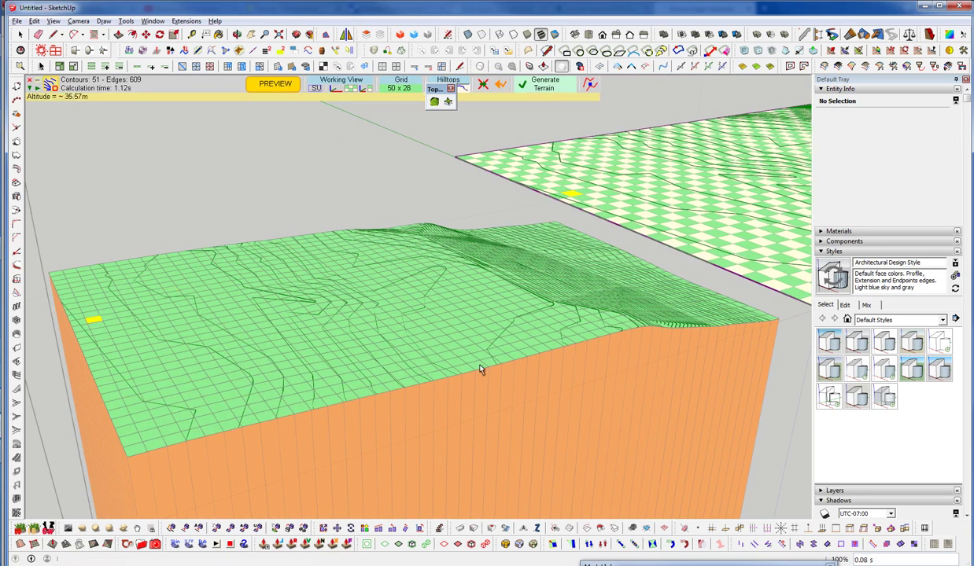
pyautogui.click(541, 87)
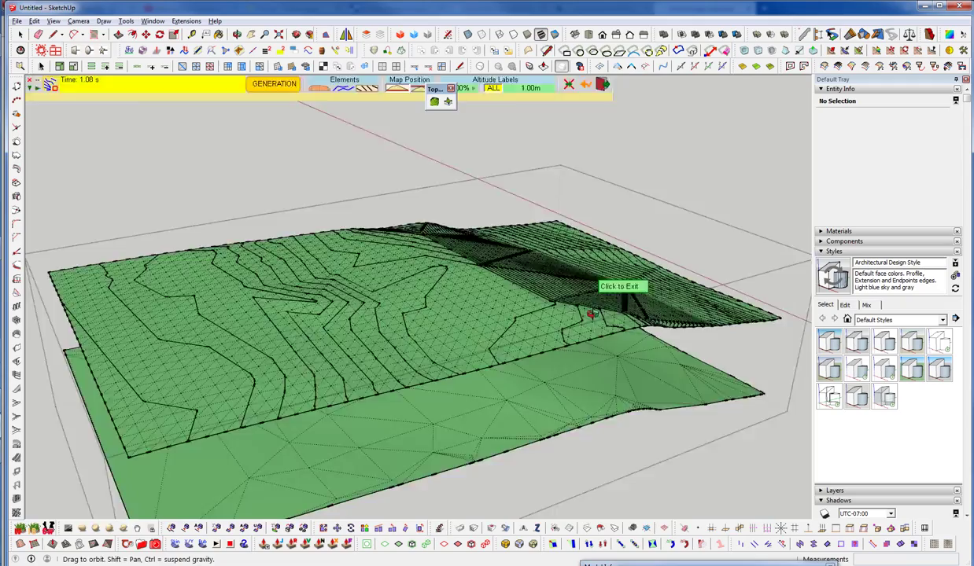
# Step: Delete the contour-line group lying on the newly generated grid terrain
pyautogui.moveTo(587, 280); pyautogui.dragTo(318, 281, button='middle')
pyautogui.moveTo(358, 313); pyautogui.dragTo(387, 270, button='middle')
pyautogui.scroll(6, 293, 256)
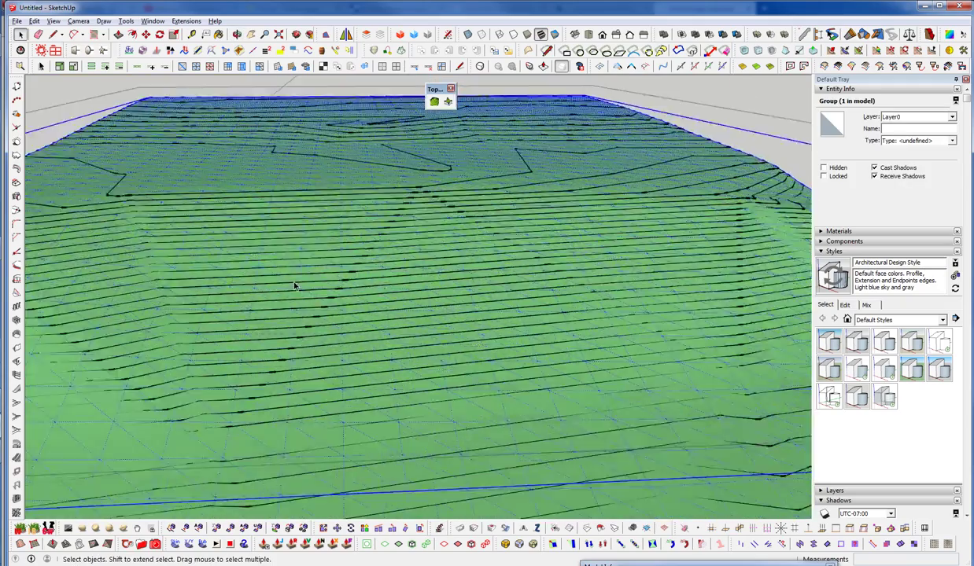
pyautogui.scroll(2, 298, 303)
pyautogui.moveTo(321, 287); pyautogui.dragTo(326, 313, button='middle')
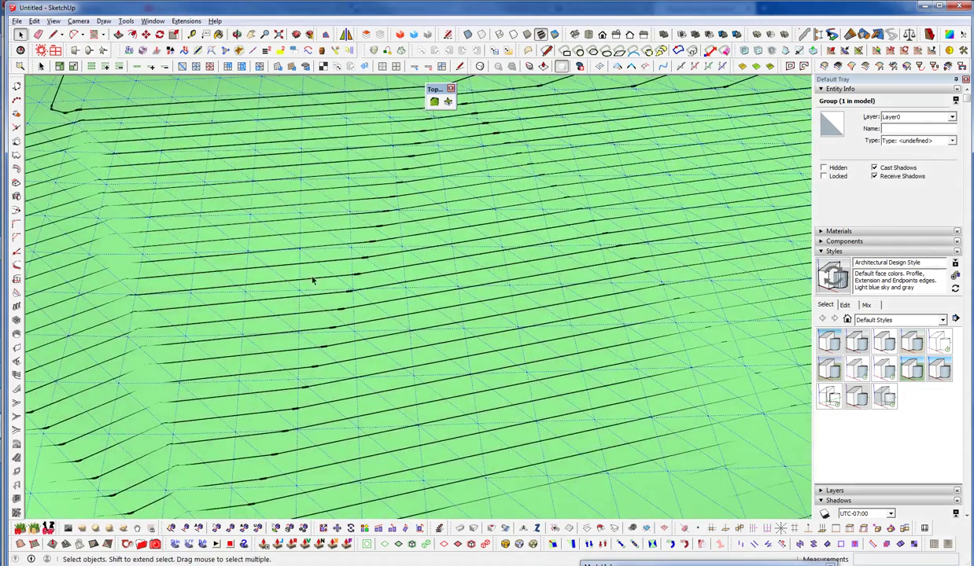
pyautogui.scroll(-3, 326, 314)
pyautogui.click(338, 298)
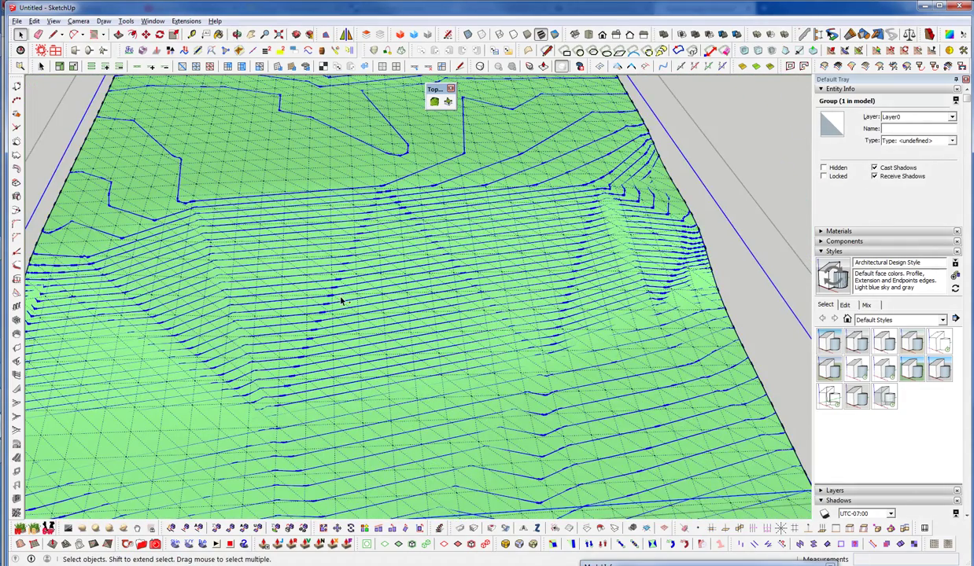
pyautogui.press('Delete')
# Step: Select the upper terrain group and display hidden geometry to compare its grid with the lower triangulated mesh
pyautogui.scroll(-5, 348, 263)
pyautogui.moveTo(348, 270); pyautogui.dragTo(192, 209, button='middle')
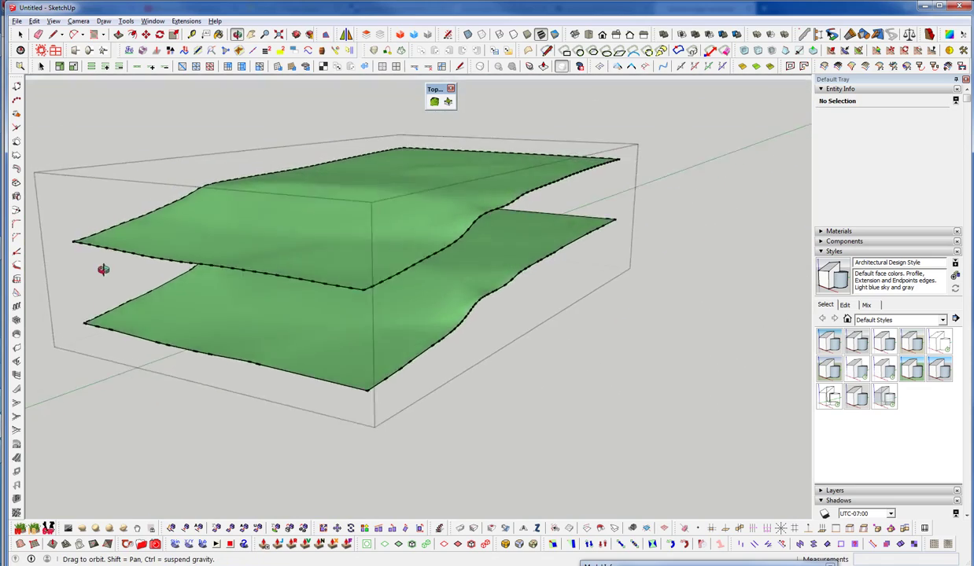
pyautogui.moveTo(103, 269); pyautogui.dragTo(294, 388, button='middle')
pyautogui.press('space')
pyautogui.click(327, 276)
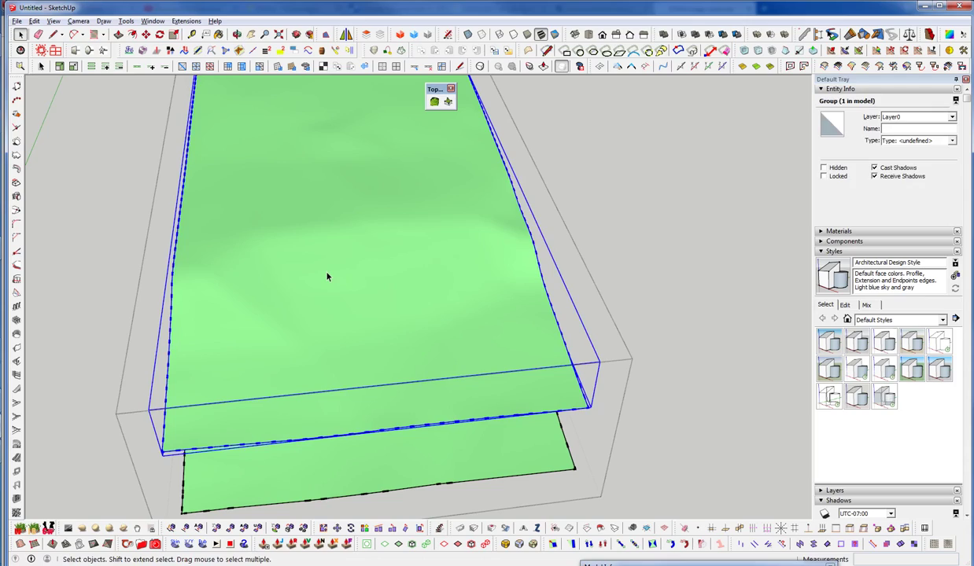
pyautogui.hotkey('alt', 'h')
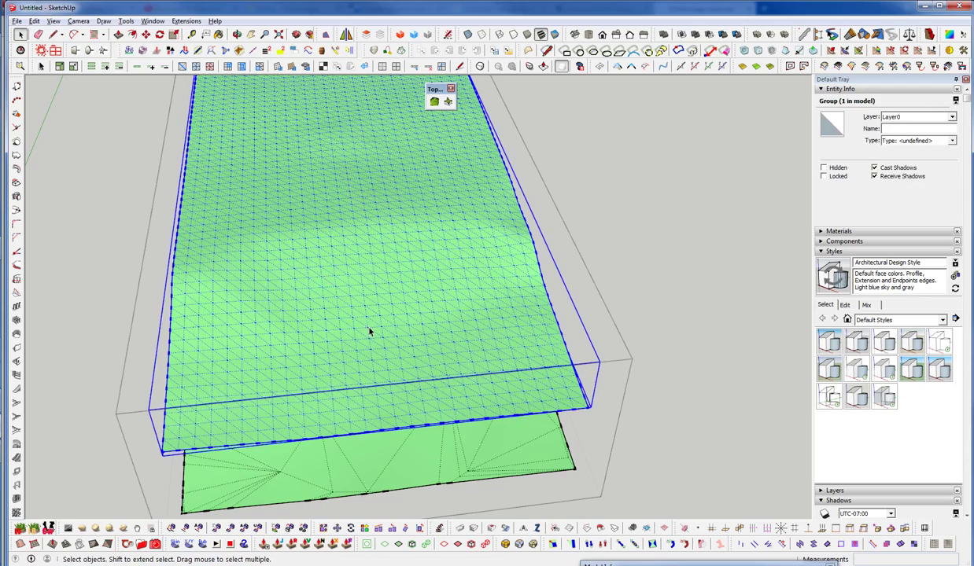
pyautogui.keyDown('shift'); pyautogui.moveTo(370, 330); pyautogui.dragTo(400, 268, button='middle'); pyautogui.keyUp('shift')
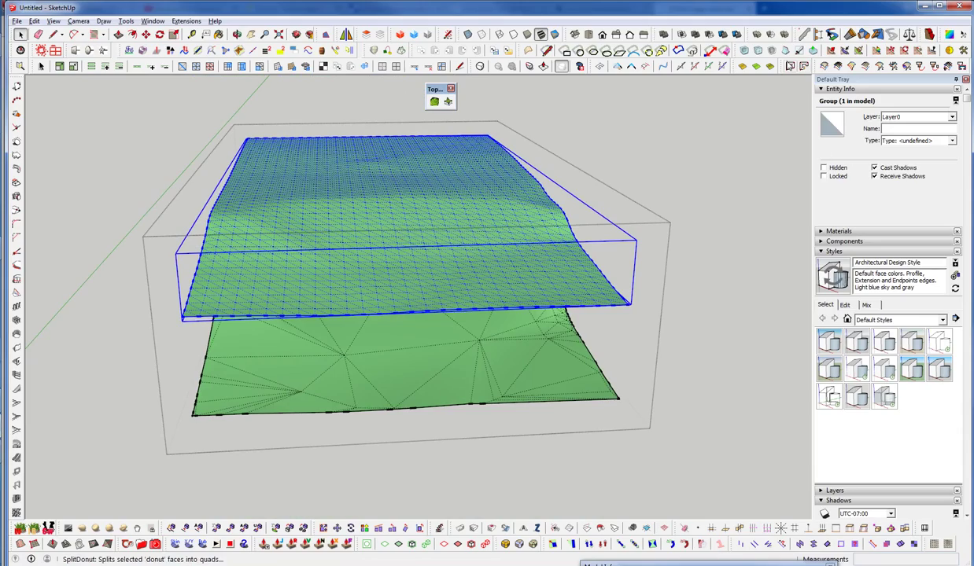
# Step: Open the upper terrain group and select the lengthwise line of grid edges to examine the mesh's regular structure
pyautogui.moveTo(355, 322); pyautogui.dragTo(418, 313, button='middle')
pyautogui.doubleClick(412, 304)
pyautogui.scroll(3, 419, 315)
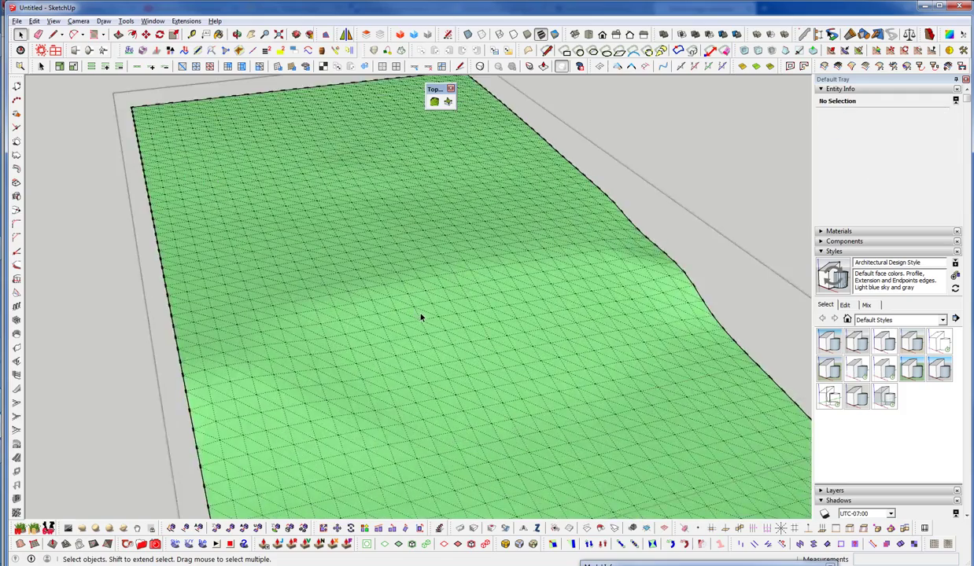
pyautogui.click(418, 318)
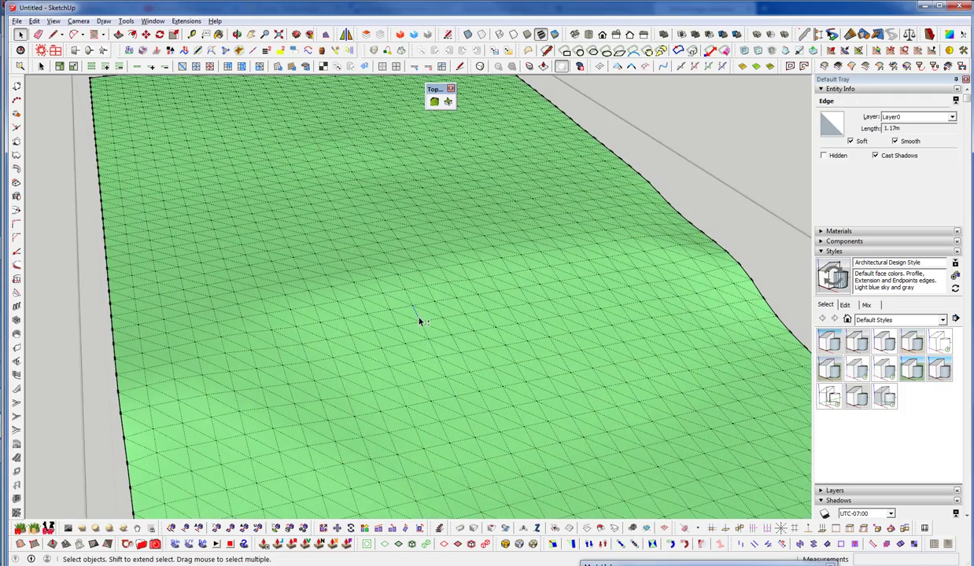
pyautogui.moveTo(431, 351); pyautogui.dragTo(501, 241, button='middle')
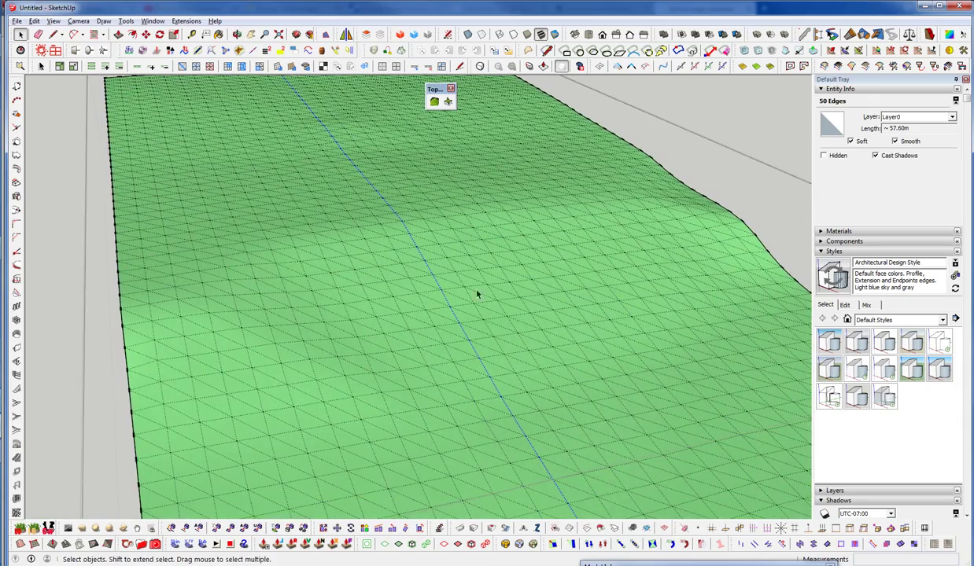
pyautogui.scroll(-5, 477, 294)
pyautogui.moveTo(379, 256); pyautogui.dragTo(433, 422, button='middle')
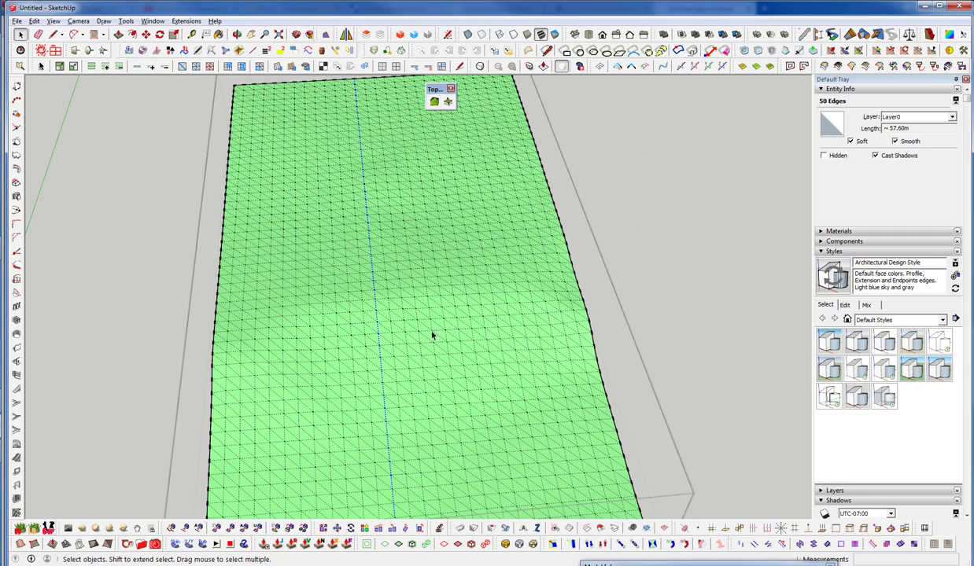
pyautogui.moveTo(463, 308); pyautogui.dragTo(323, 106, button='middle')
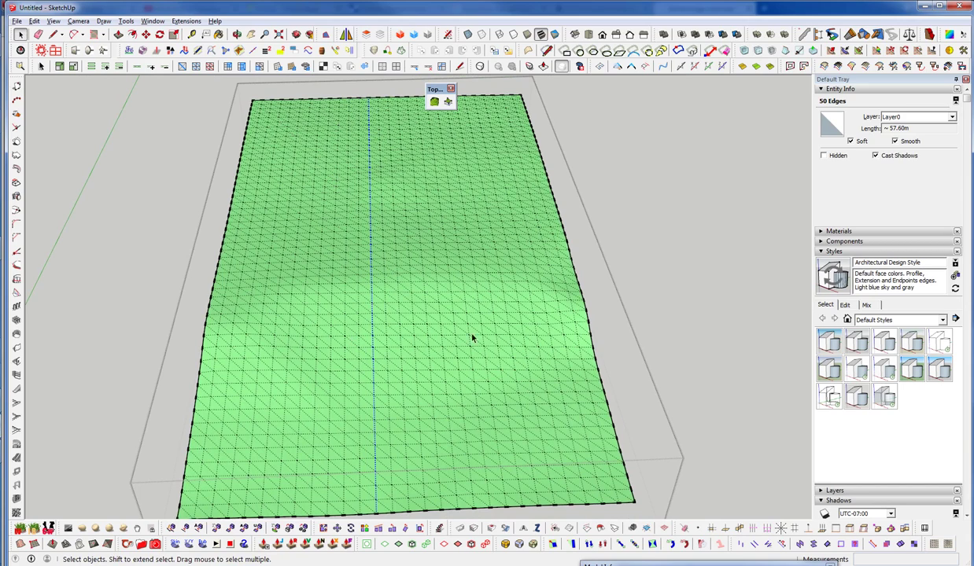
pyautogui.moveTo(472, 338); pyautogui.dragTo(435, 335, button='middle')
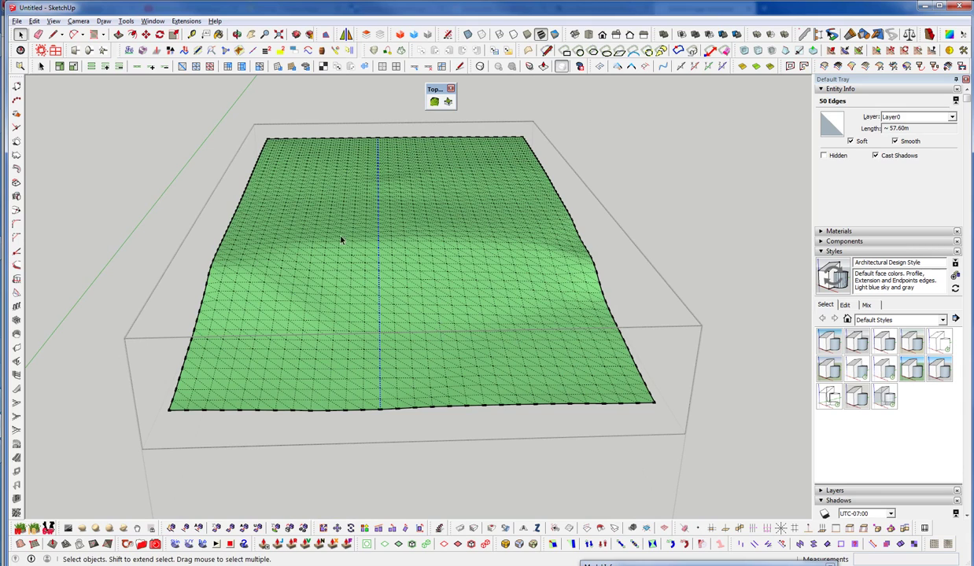
# Step: Delete the lower triangulated terrain, keeping only the upper grid terrain
pyautogui.scroll(-3, 340, 240)
pyautogui.moveTo(345, 263); pyautogui.dragTo(502, 345, button='middle')
pyautogui.click(515, 353)
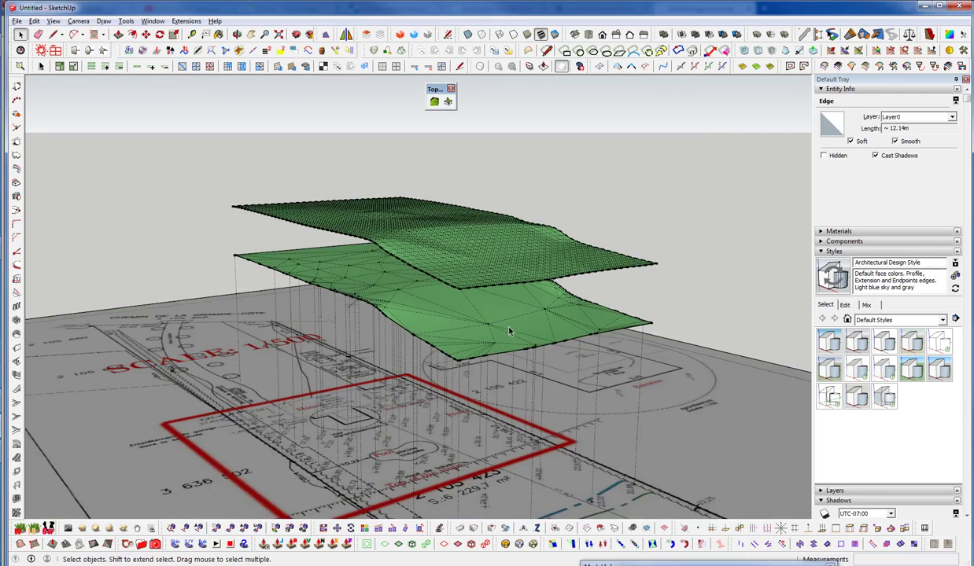
pyautogui.tripleClick(510, 332)
pyautogui.press('Delete')
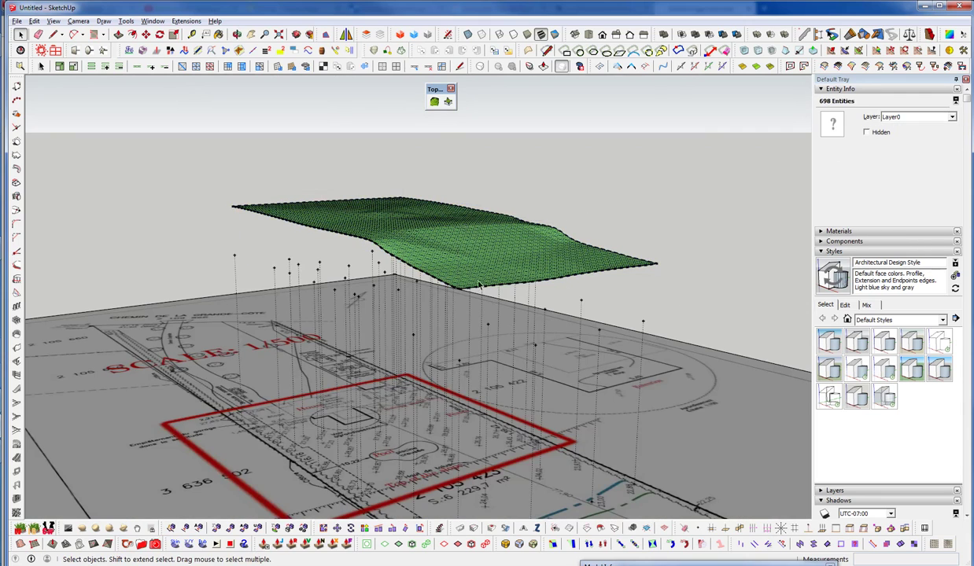
# Step: Drop the grid terrain group straight down onto the site plan face
pyautogui.moveTo(478, 285); pyautogui.dragTo(332, 391, button='middle')
pyautogui.scroll(3, 368, 391)
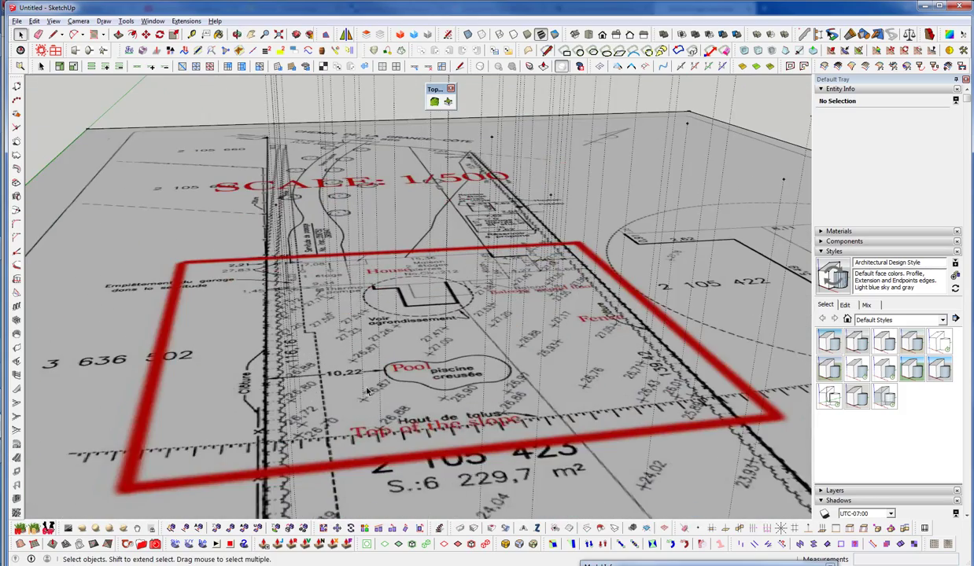
pyautogui.scroll(-5, 352, 397)
pyautogui.moveTo(352, 398); pyautogui.dragTo(464, 252, button='middle')
pyautogui.click(468, 240)
pyautogui.press('d')
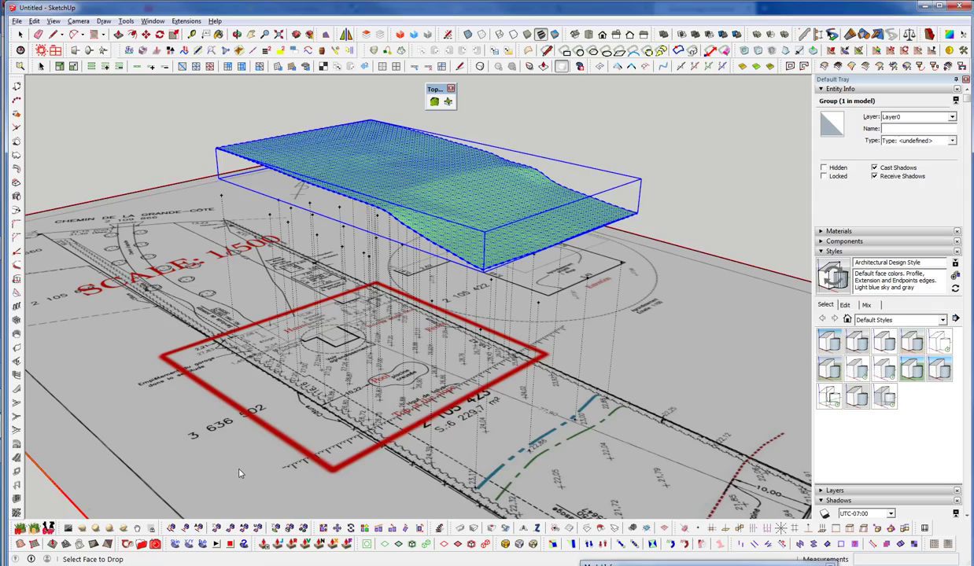
pyautogui.click(238, 471)
pyautogui.moveTo(435, 412); pyautogui.dragTo(524, 165, button='middle')
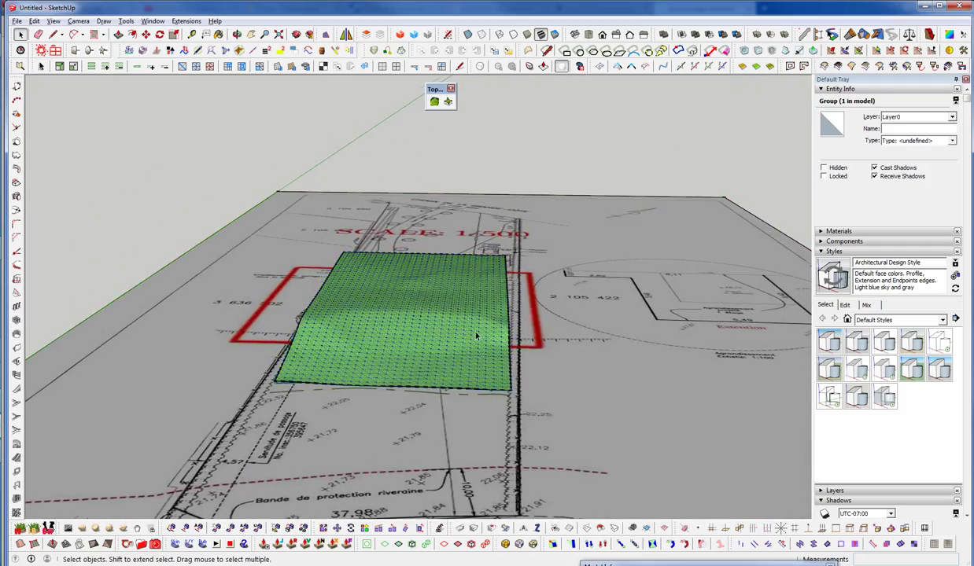
pyautogui.moveTo(475, 337); pyautogui.dragTo(565, 351, button='middle')
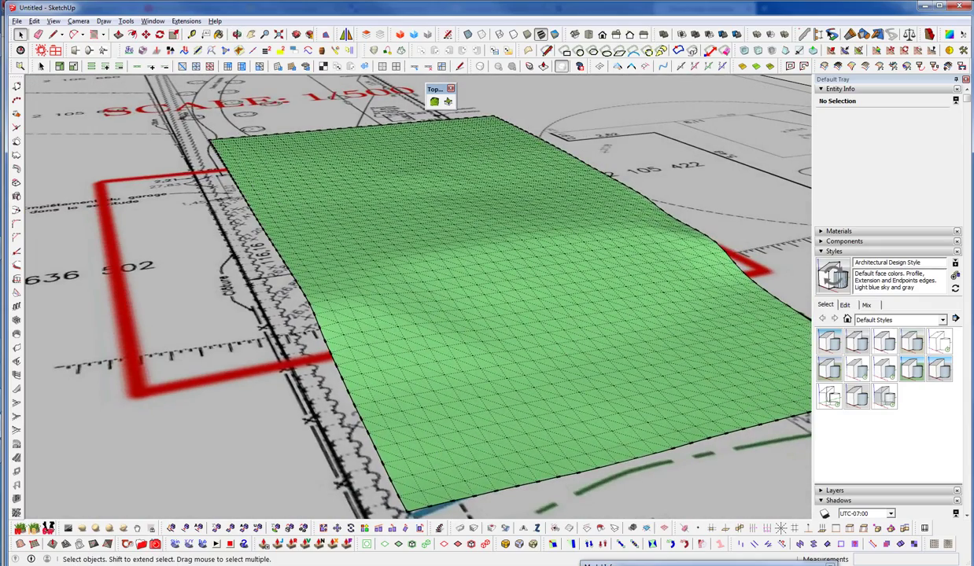